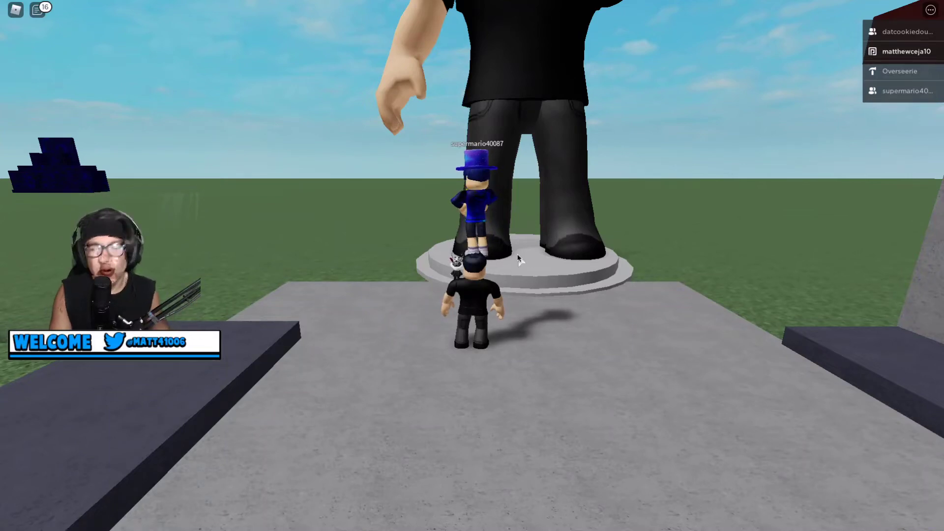
Turn away from the giant statue and run into the street between the stores
{"action": "key", "text": "Left"}
{"action": "key", "text": "Left"}
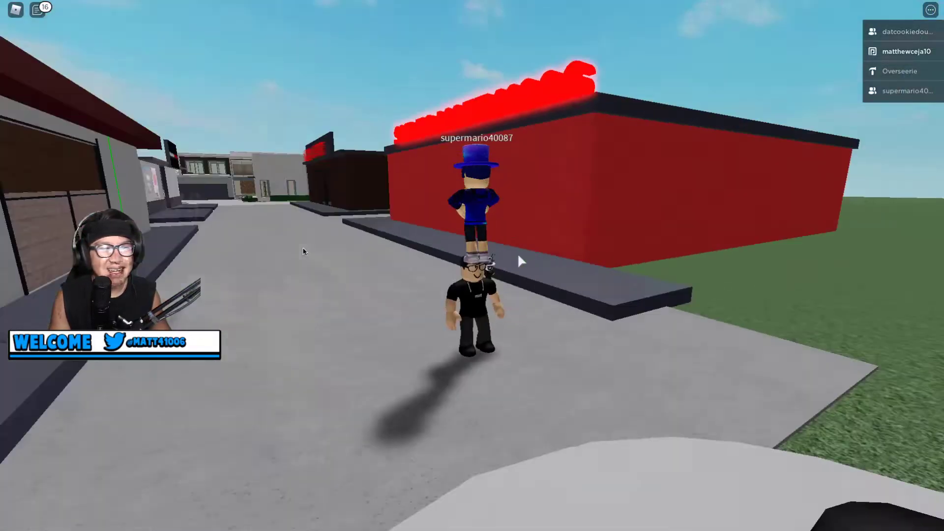
{"action": "key", "text": "Left"}
{"action": "key", "text": "Left"}
{"action": "key", "text": "d"}
{"action": "key", "text": "w"}
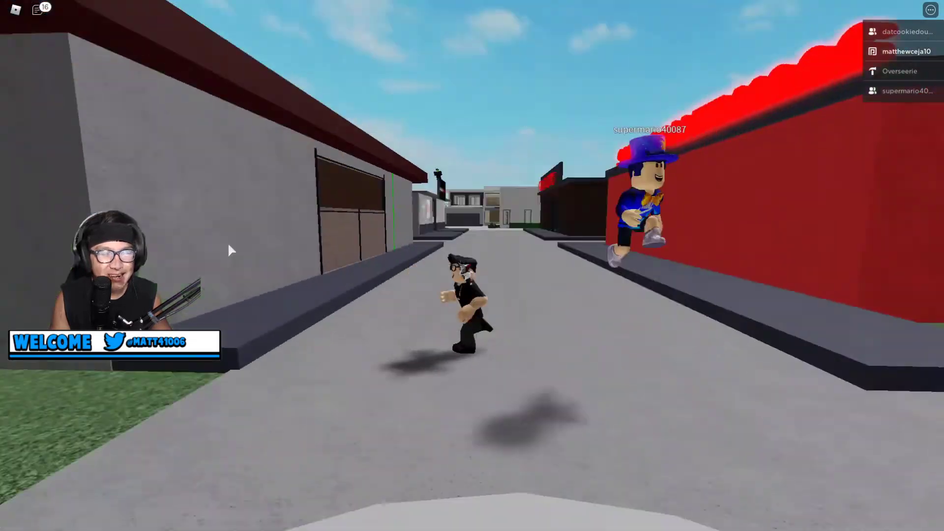
{"action": "key", "text": "s"}
{"action": "key", "text": "Left"}
{"action": "key", "text": "Left"}
{"action": "key", "text": "Left"}
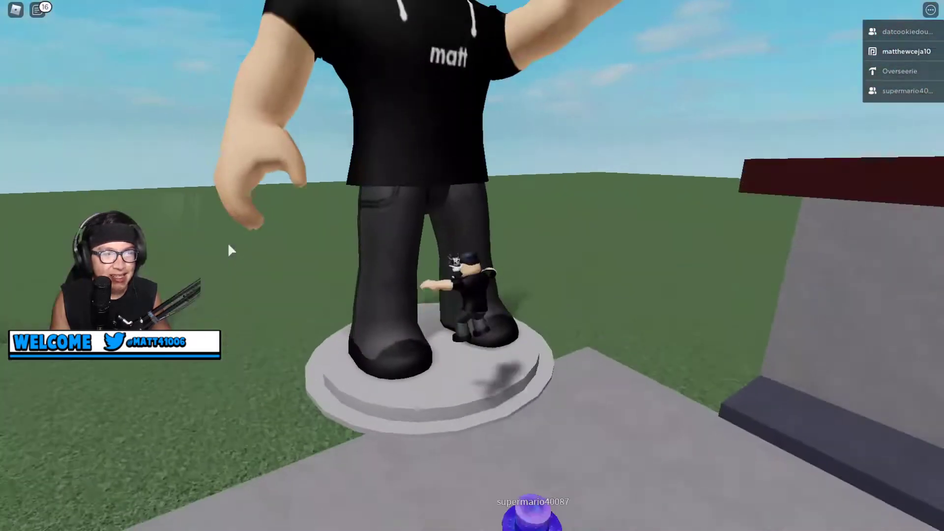
Run down the street away from the statue
{"action": "key", "text": "Right"}
{"action": "key", "text": "Right"}
{"action": "key", "text": "w"}
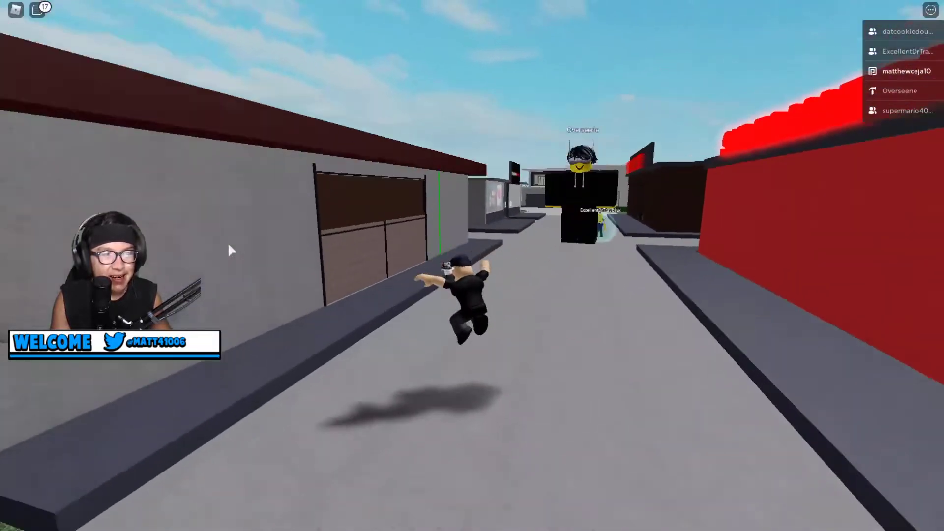
{"action": "key", "text": "Right"}
{"action": "key", "text": "Right"}
{"action": "key", "text": "Left"}
{"action": "key", "text": "Left"}
{"action": "key", "text": "Left"}
{"action": "key", "text": "Left"}
{"action": "key", "text": "Left"}
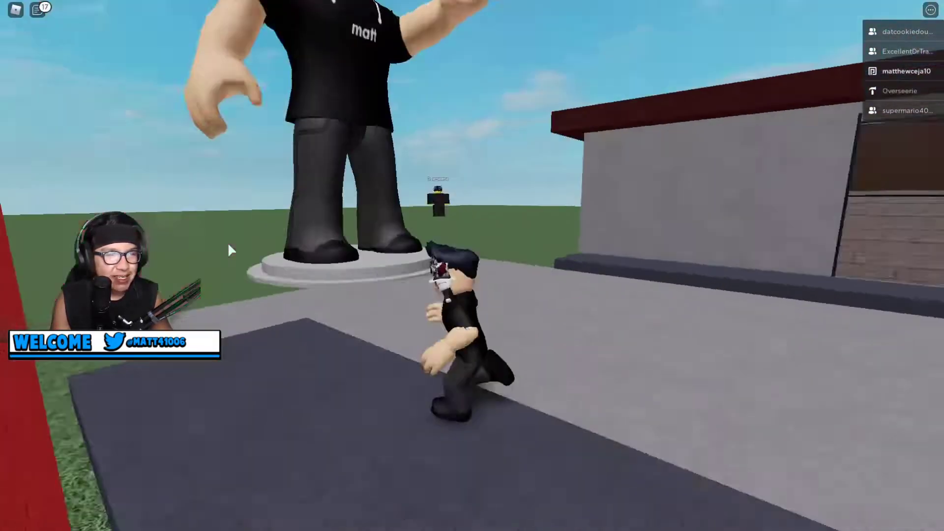
{"action": "key", "text": "Right"}
{"action": "key", "text": "Right"}
{"action": "key", "text": "Right"}
{"action": "key", "text": "w"}
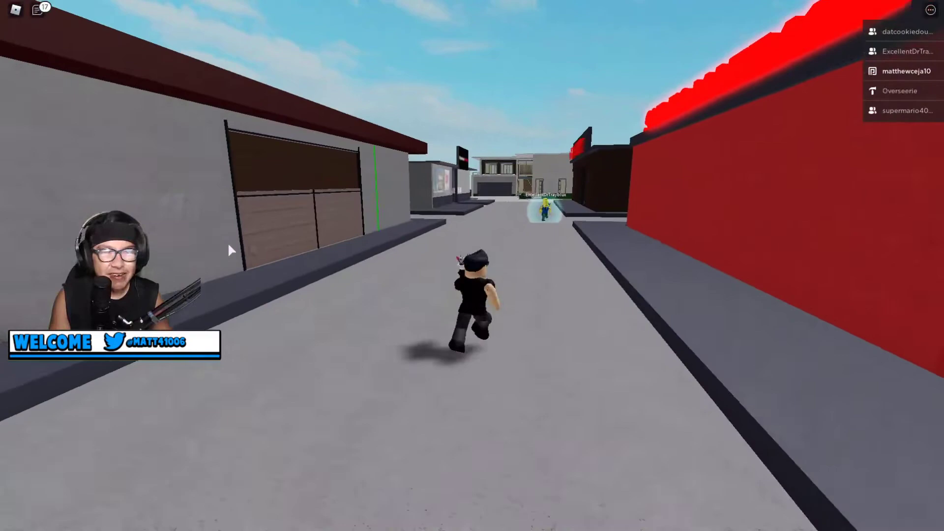
Turn toward the building and run up to the wooden garage door
{"action": "key", "text": "Left"}
{"action": "key", "text": "Left"}
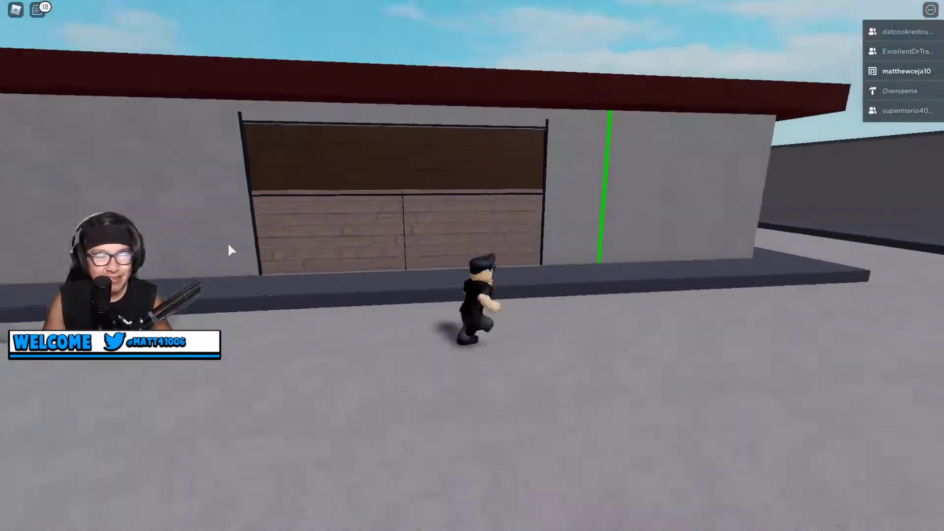
{"action": "key", "text": "Left"}
{"action": "key", "text": "w"}
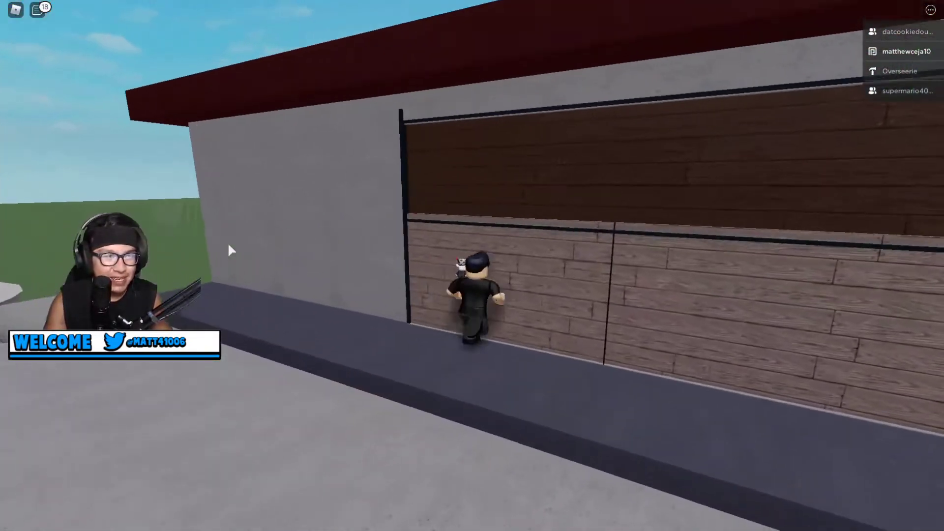
Run into the hangout room and across the floor toward the sofas
{"action": "key", "text": "w"}
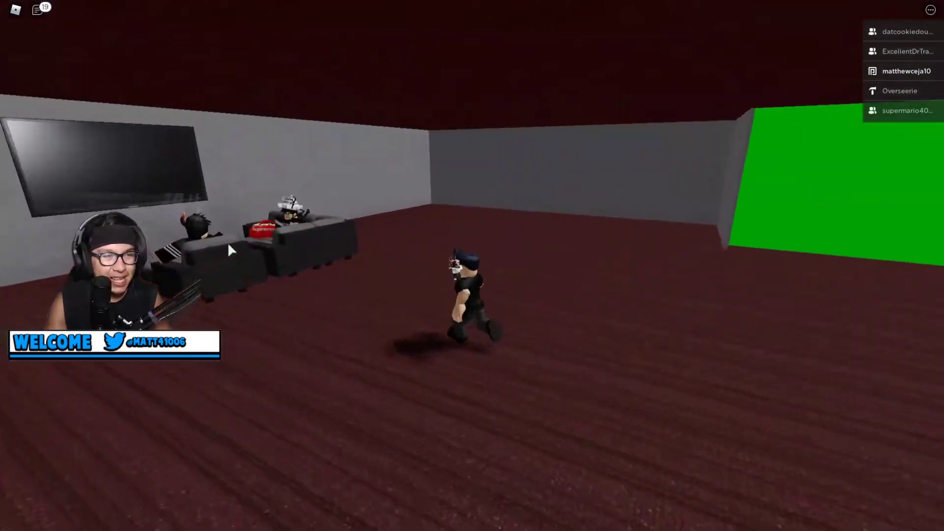
{"action": "key", "text": "space"}
{"action": "key", "text": "w"}
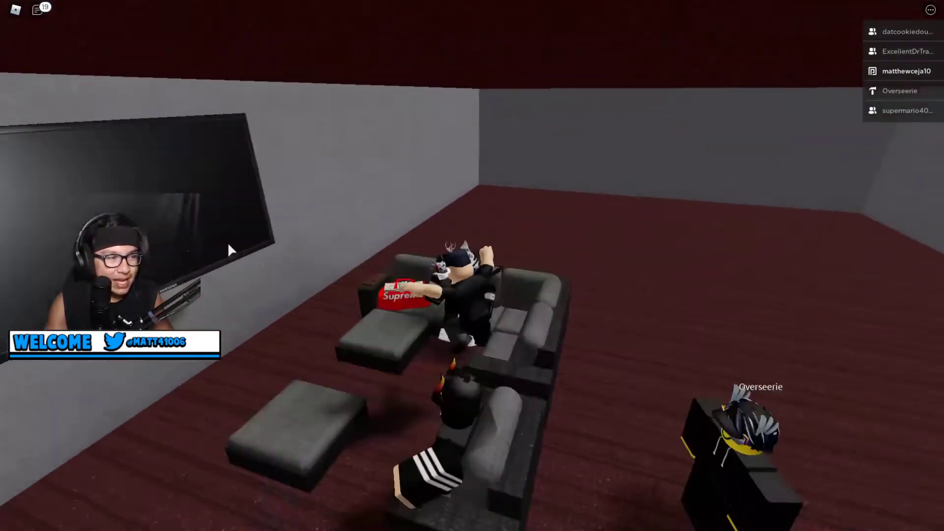
{"action": "key", "text": "Right"}
{"action": "key", "text": "Right"}
{"action": "scroll", "coordinate": [228, 242], "scroll_direction": "up", "scroll_amount": 5}
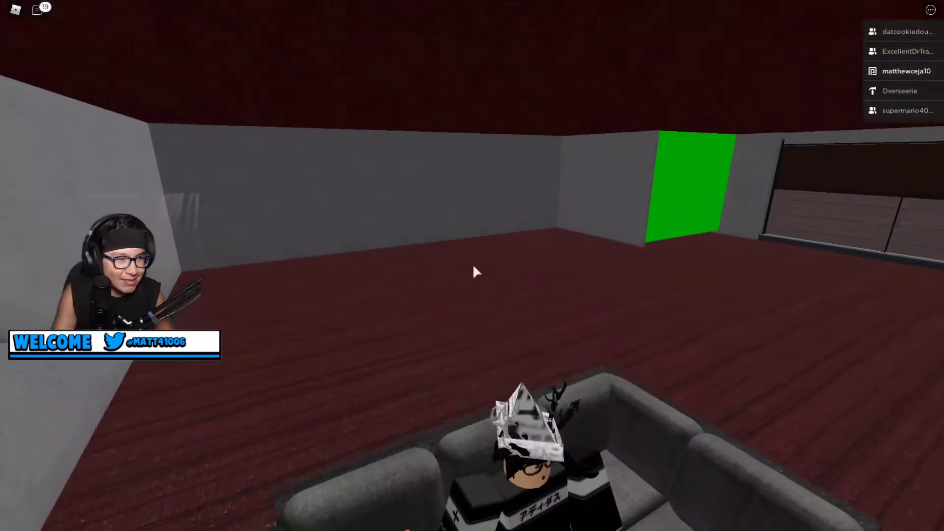
Orbit the camera around the sofas and the seated players
{"action": "key", "text": "Left"}
{"action": "key", "text": "Left"}
{"action": "key", "text": "Left"}
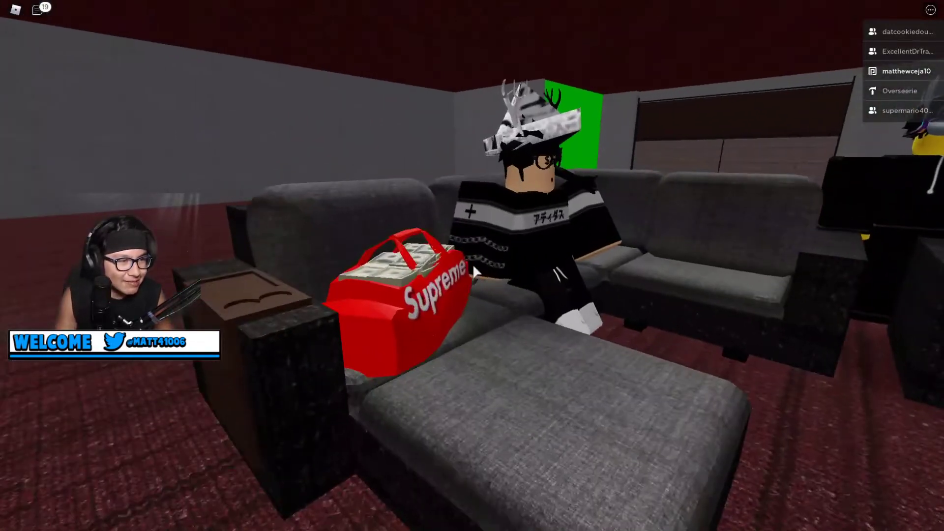
{"action": "scroll", "coordinate": [474, 272], "scroll_direction": "up", "scroll_amount": 3}
{"action": "key", "text": "Left"}
{"action": "key", "text": "Left"}
{"action": "key", "text": "Right"}
{"action": "key", "text": "Right"}
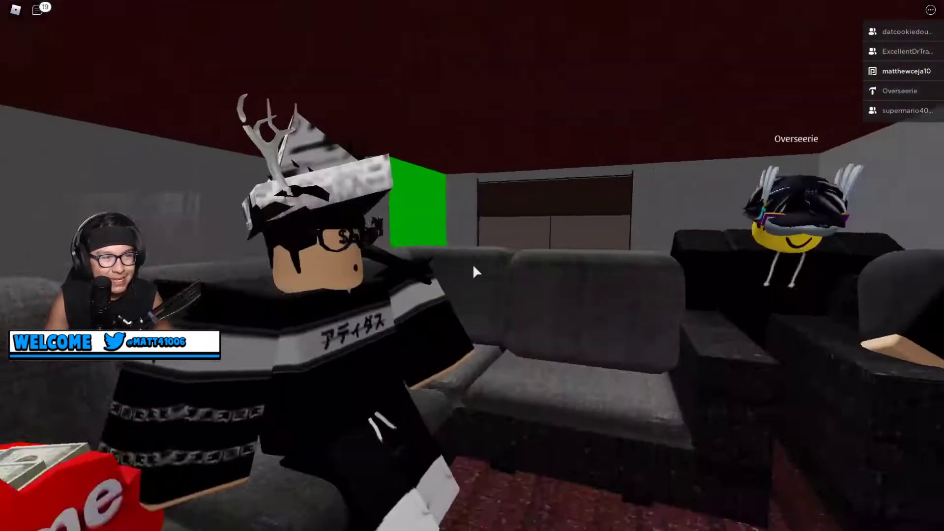
{"action": "key", "text": "Right"}
{"action": "key", "text": "Right"}
{"action": "key", "text": "Right"}
{"action": "key", "text": "Left"}
{"action": "key", "text": "Left"}
{"action": "key", "text": "Left"}
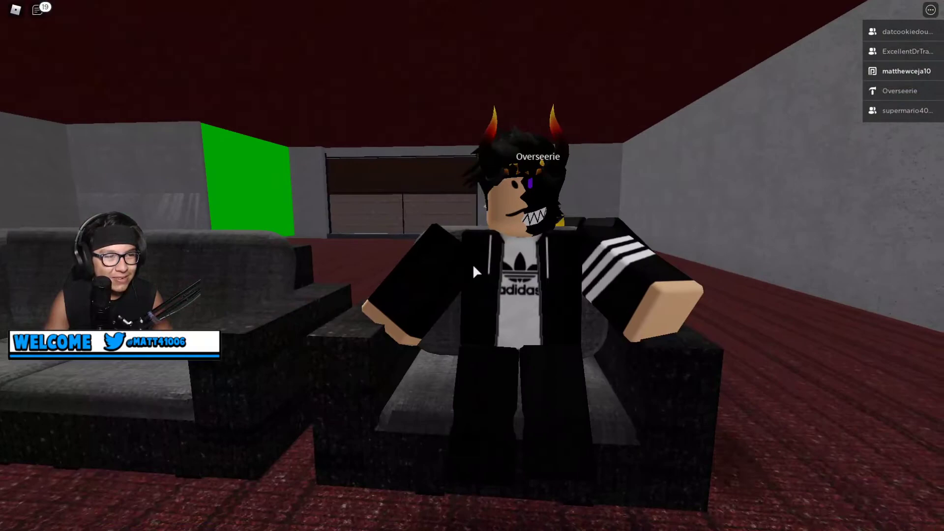
{"action": "key", "text": "Left"}
{"action": "key", "text": "Left"}
{"action": "key", "text": "Left"}
{"action": "key", "text": "Right"}
{"action": "key", "text": "Right"}
{"action": "key", "text": "Right"}
{"action": "key", "text": "Right"}
Finish circling the seated player and turn toward the green screen and window
{"action": "key", "text": "Left"}
{"action": "key", "text": "Left"}
{"action": "key", "text": "Left"}
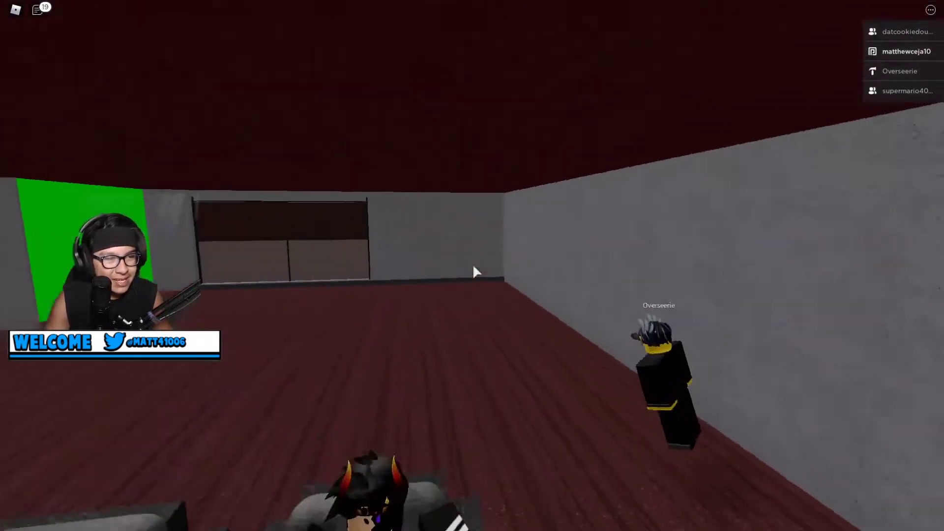
{"action": "key", "text": "Left"}
{"action": "key", "text": "Left"}
{"action": "key", "text": "Left"}
{"action": "key", "text": "Left"}
{"action": "key", "text": "Left"}
{"action": "key", "text": "Left"}
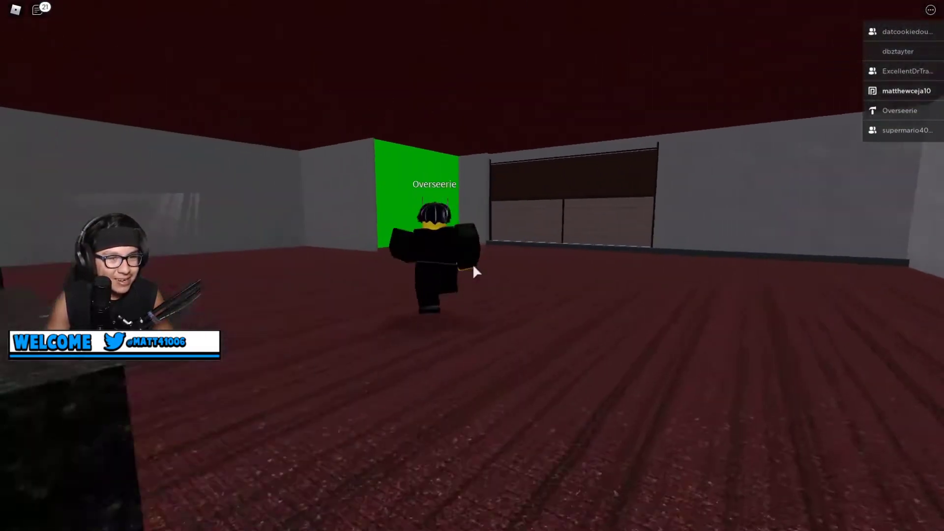
{"action": "key", "text": "Left"}
{"action": "key", "text": "Left"}
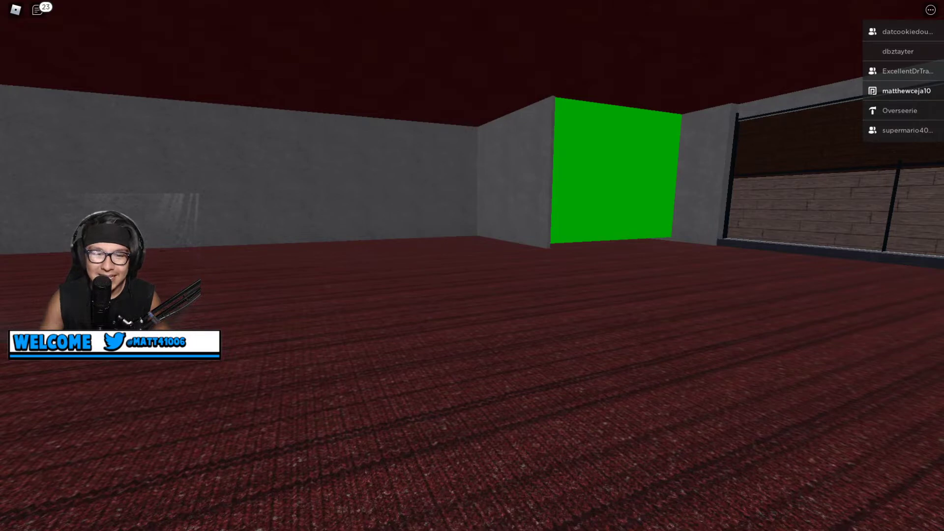
Walk through the green wall into the desk room and approach the desk
{"action": "key", "text": "w"}
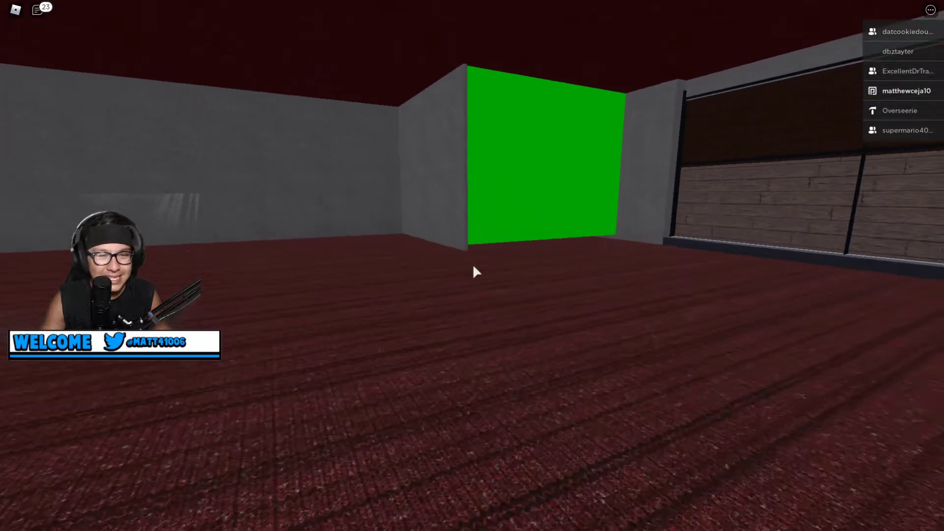
{"action": "key", "text": "w"}
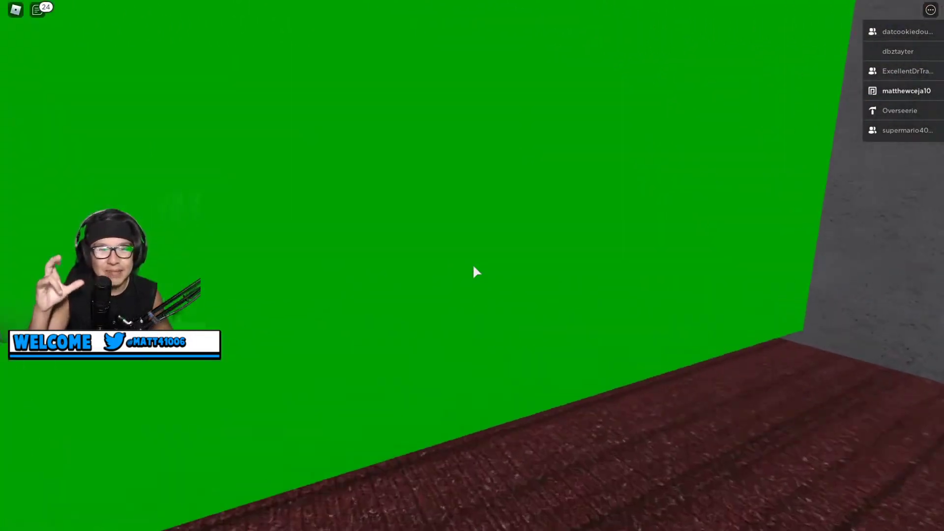
{"action": "key", "text": "w"}
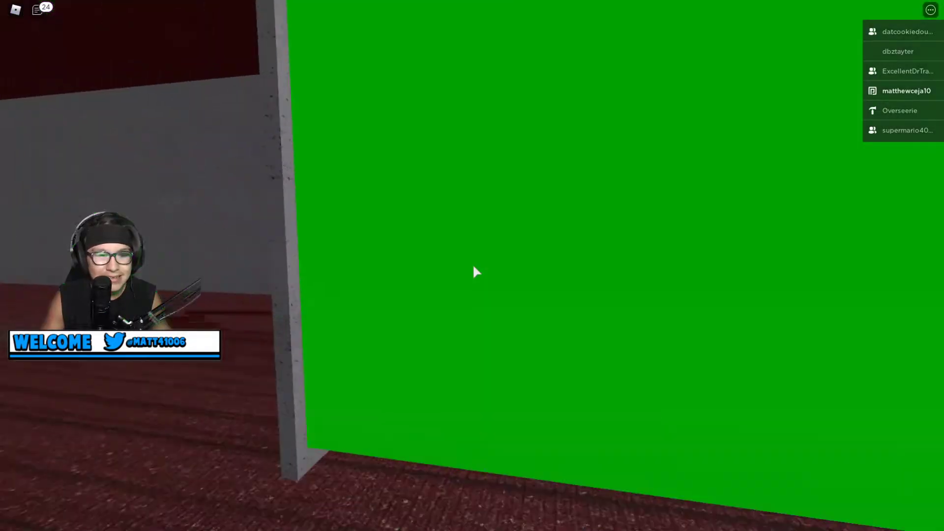
{"action": "key", "text": "w"}
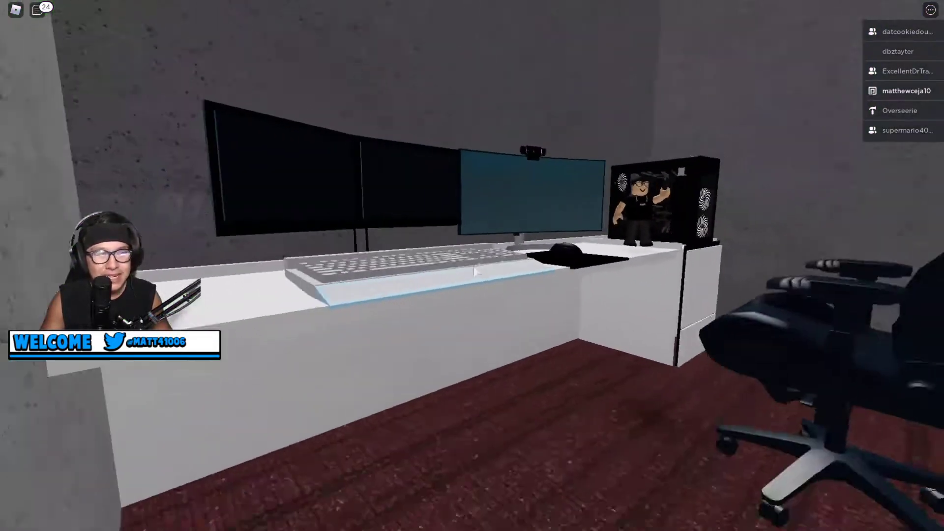
Look over the desk, monitors, PC tower and chair, then face the green wall
{"action": "key", "text": "w"}
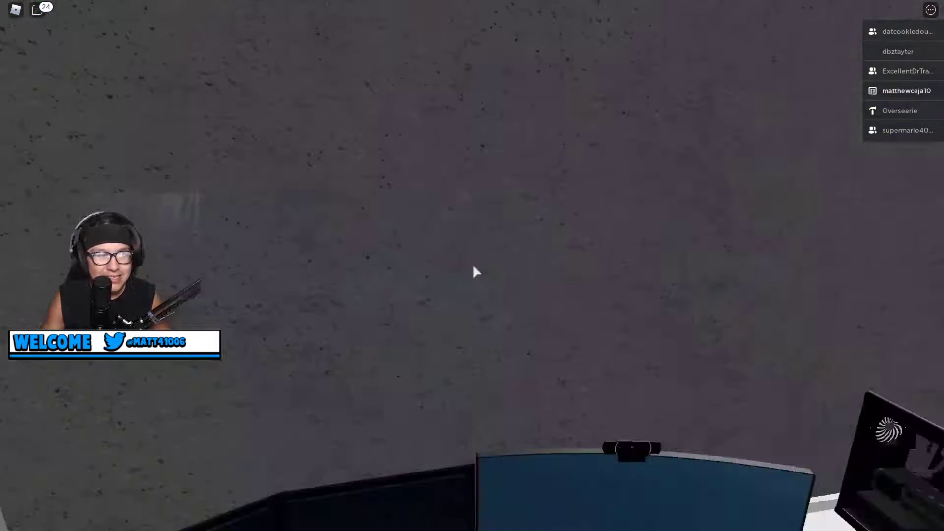
{"action": "key", "text": "w"}
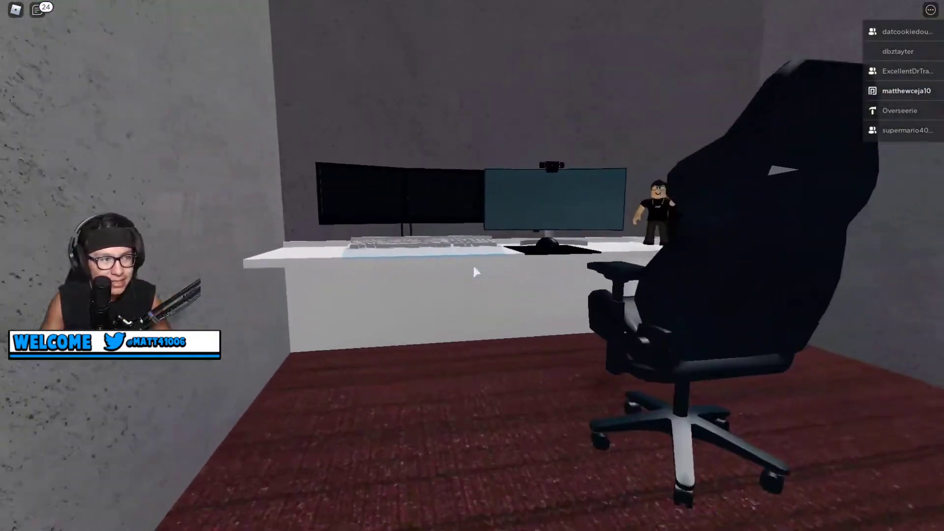
{"action": "key", "text": "d"}
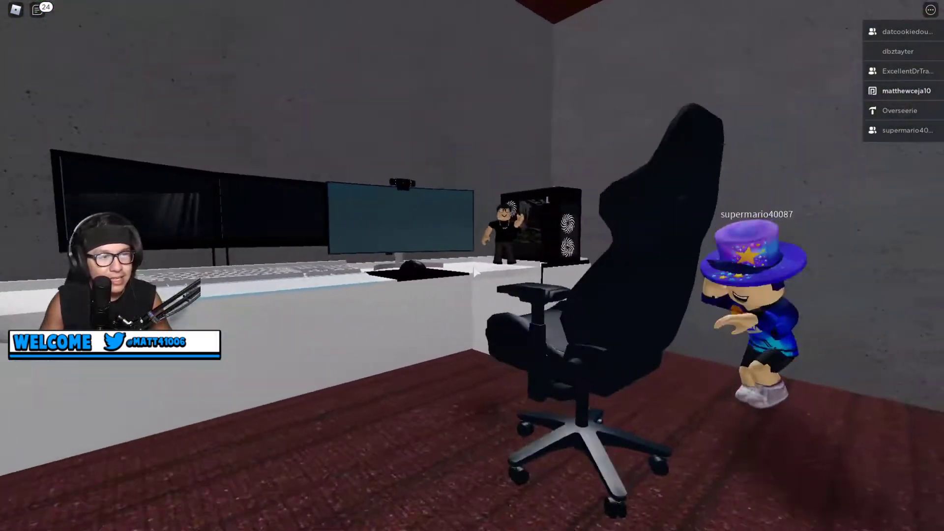
{"action": "key", "text": "w"}
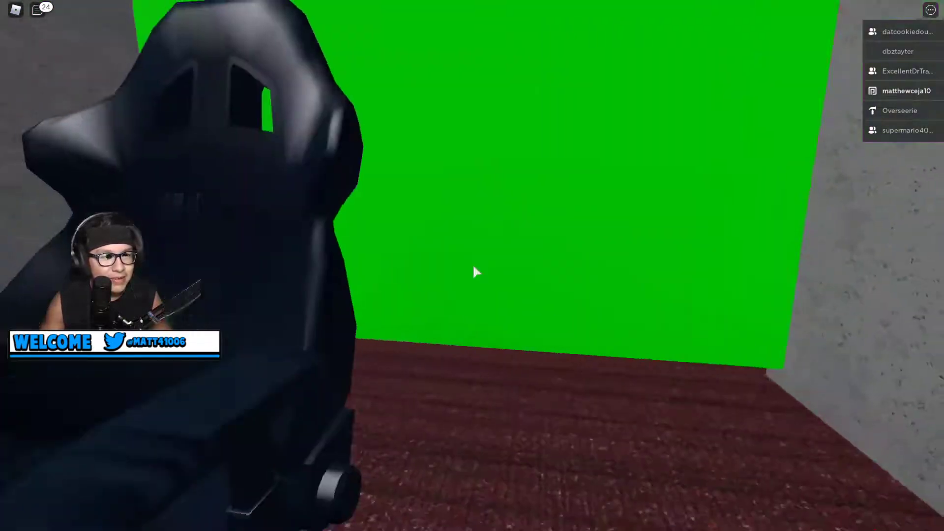
{"action": "key", "text": "a"}
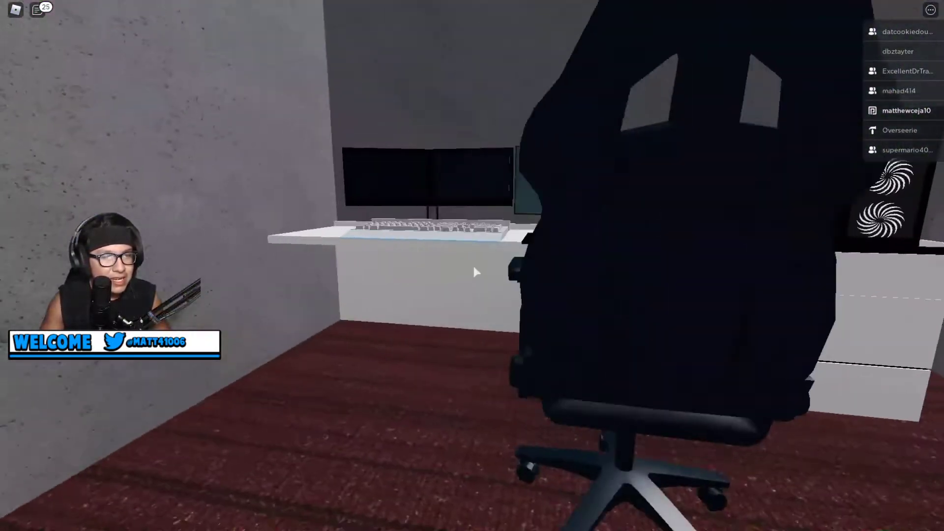
{"action": "key", "text": "w"}
{"action": "key", "text": "d"}
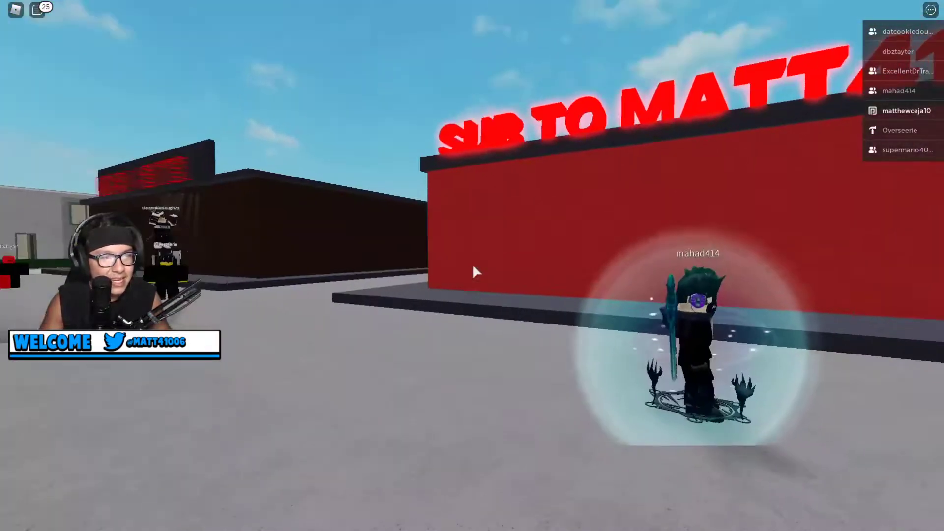
Get past the other player and the red rules wall to the GameStop storefront
{"action": "key", "text": "w"}
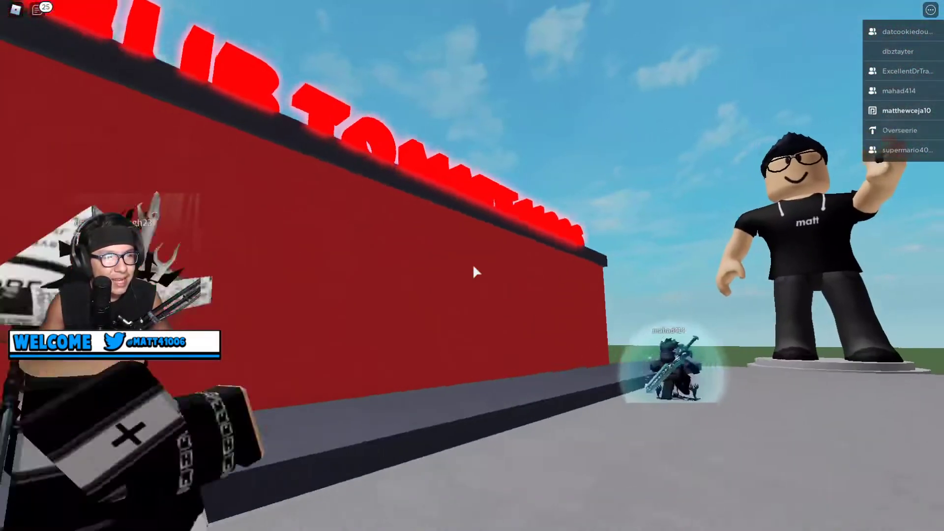
{"action": "key", "text": "a"}
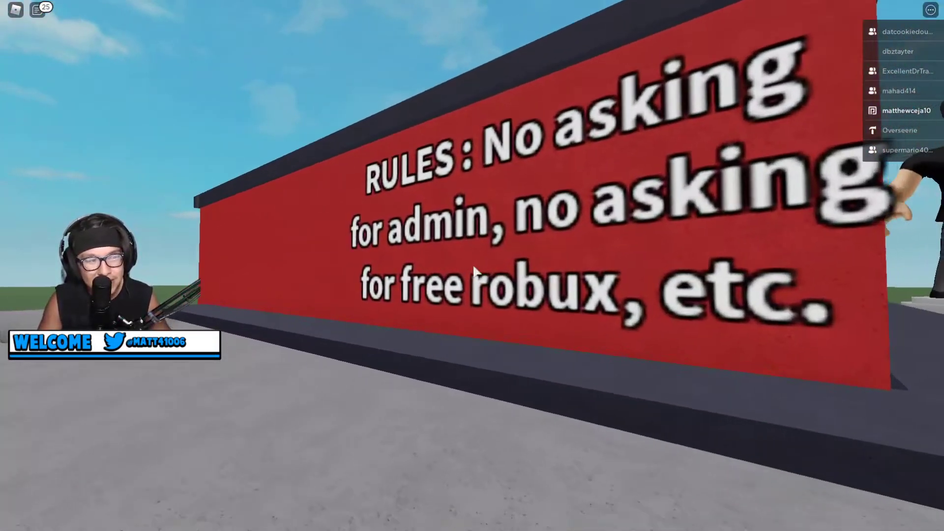
{"action": "key", "text": "d"}
{"action": "key", "text": "w"}
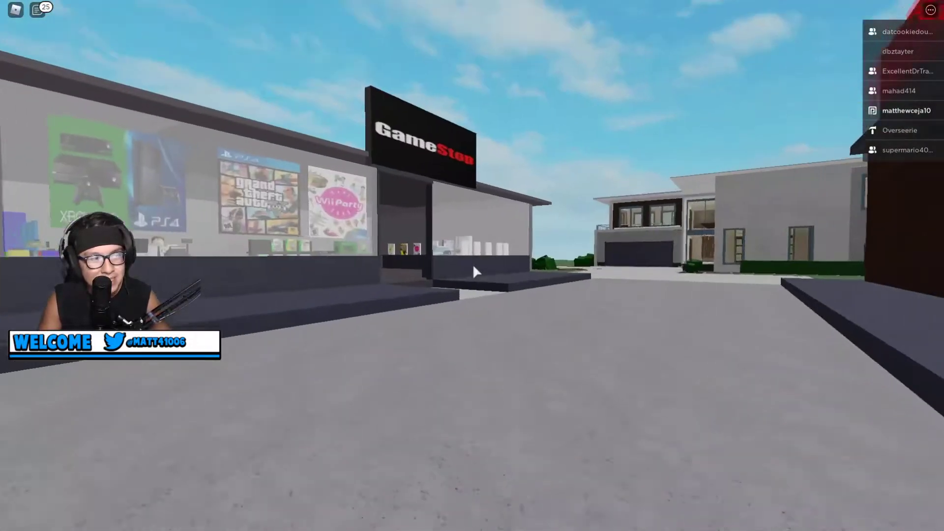
{"action": "key", "text": "a"}
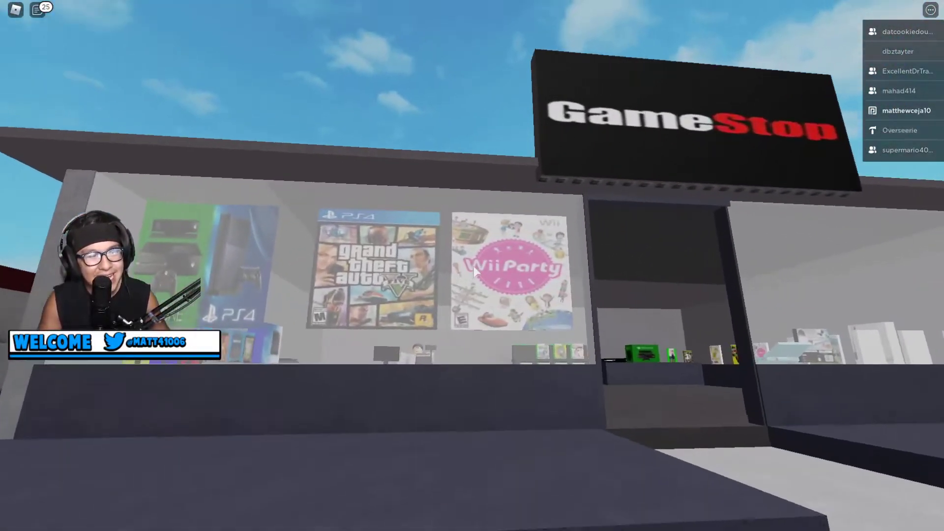
{"action": "key", "text": "a"}
Move along the GameStop front, peek through the window, and walk inside to the counter
{"action": "key", "text": "d"}
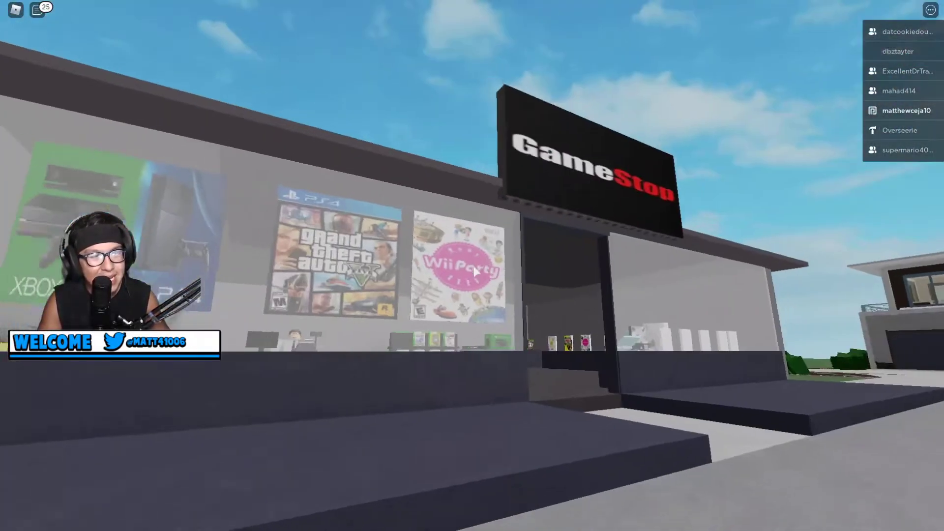
{"action": "key", "text": "a"}
{"action": "key", "text": "w"}
{"action": "key", "text": "s"}
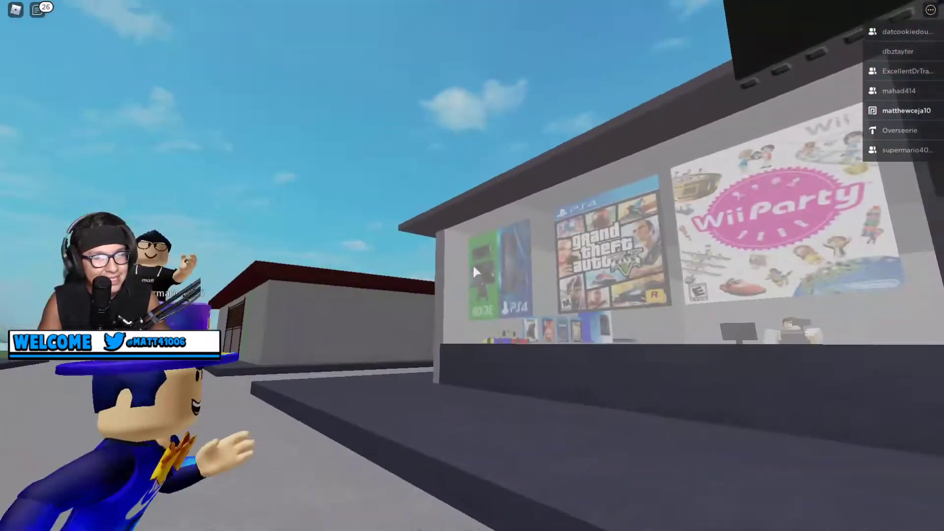
{"action": "key", "text": "d"}
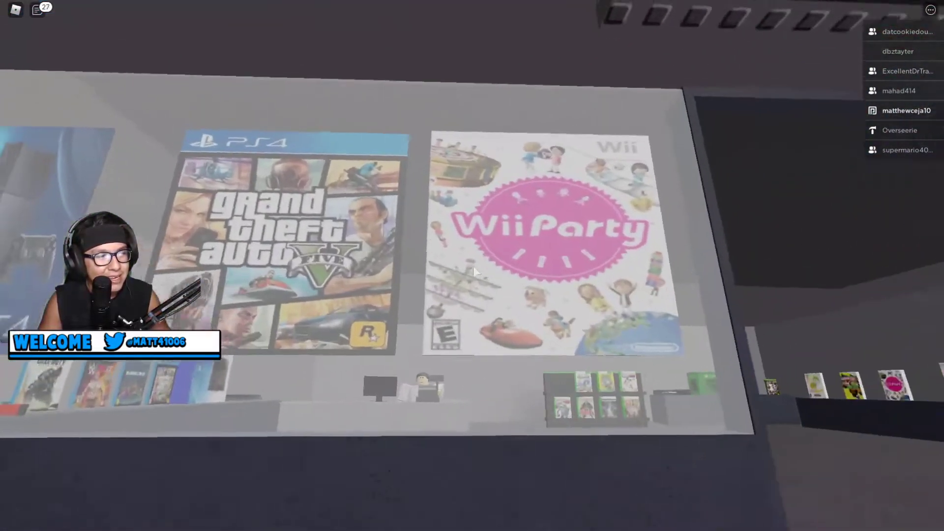
{"action": "key", "text": "d"}
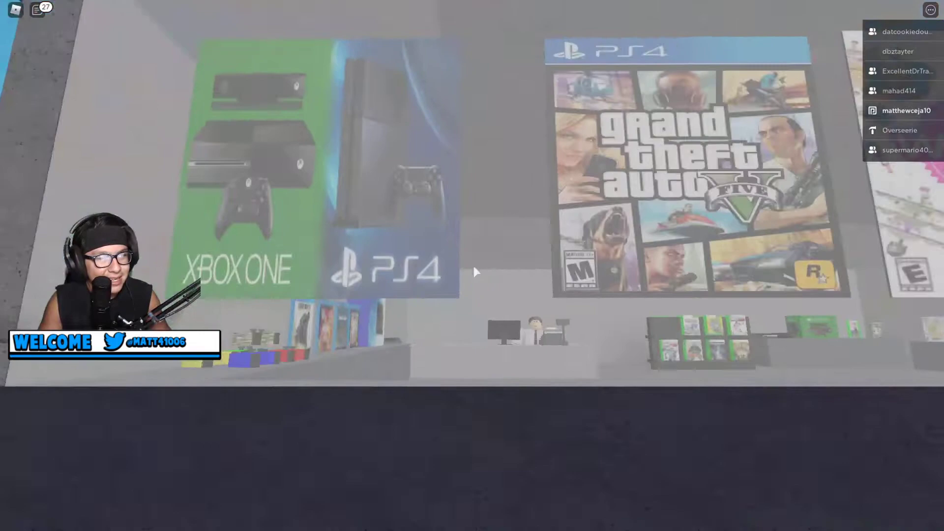
{"action": "key", "text": "w"}
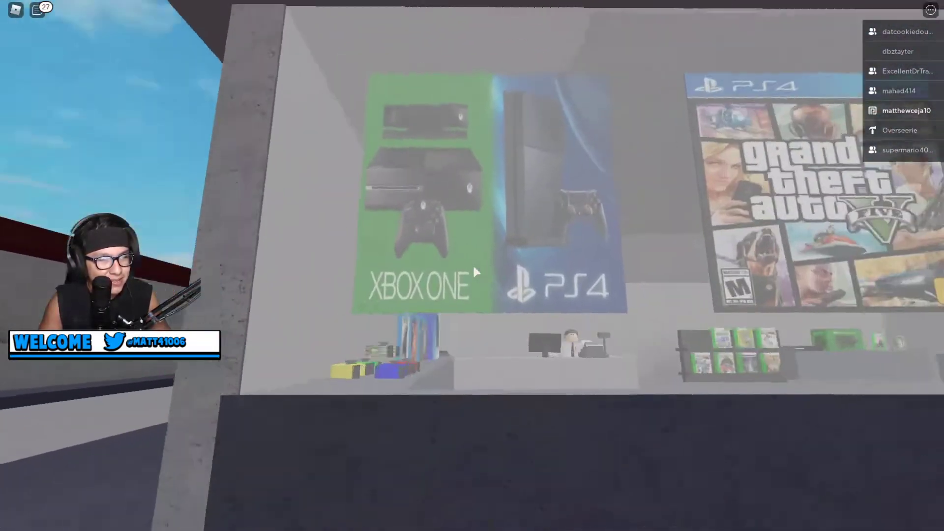
{"action": "key", "text": "w"}
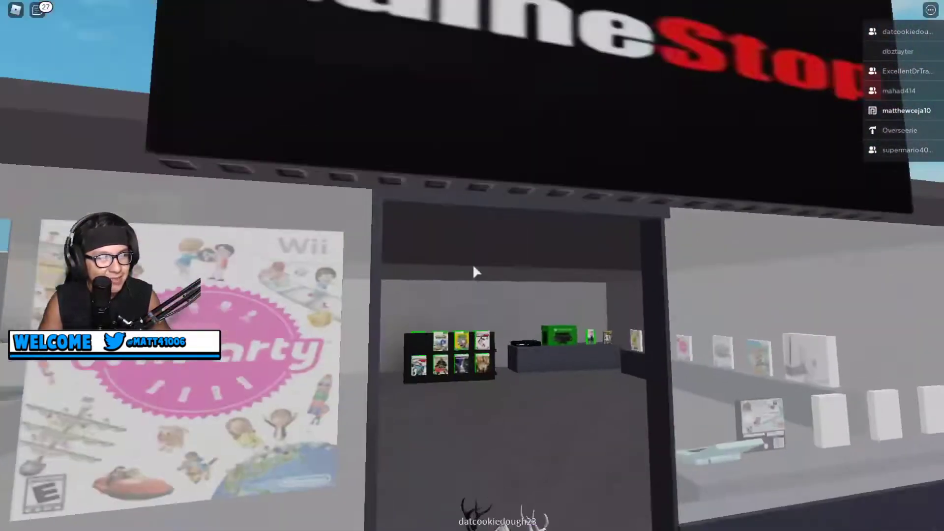
{"action": "key", "text": "w"}
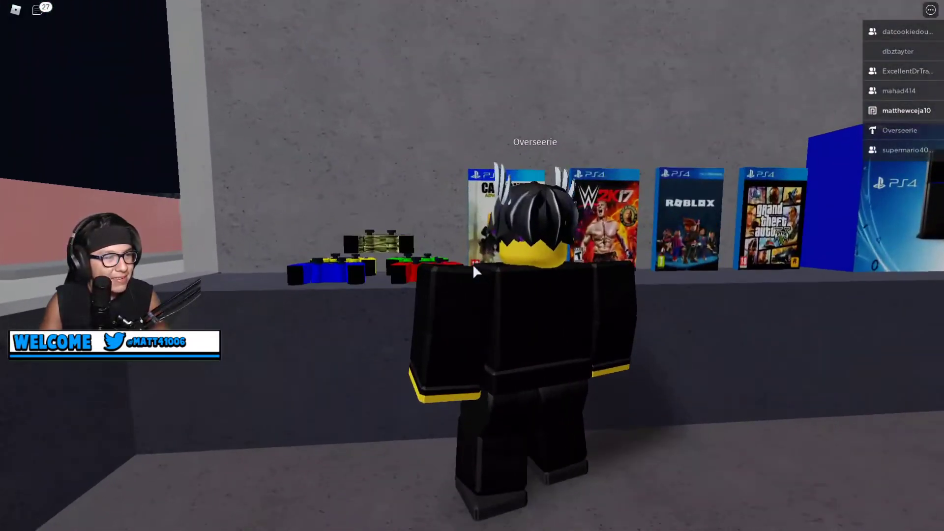
{"action": "scroll", "coordinate": [476, 271], "scroll_direction": "up", "scroll_amount": 5}
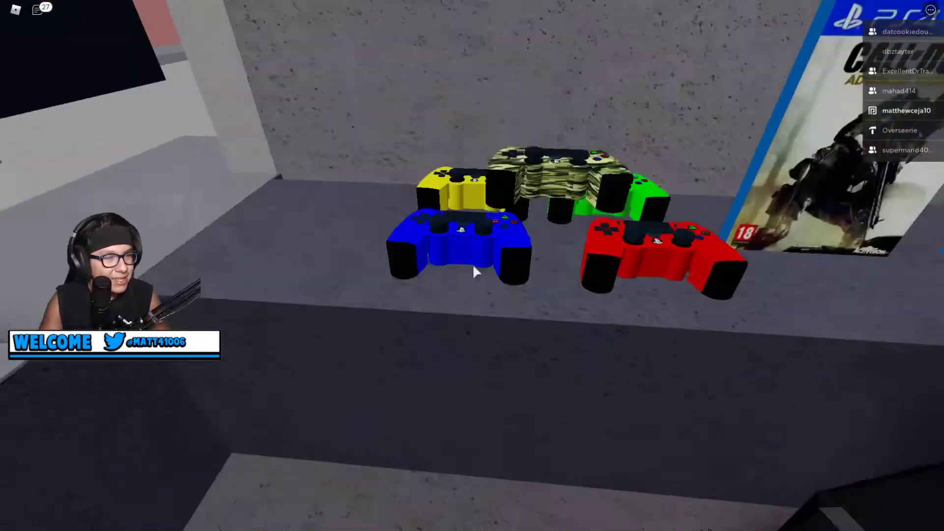
{"action": "scroll", "coordinate": [474, 272], "scroll_direction": "down", "scroll_amount": 3}
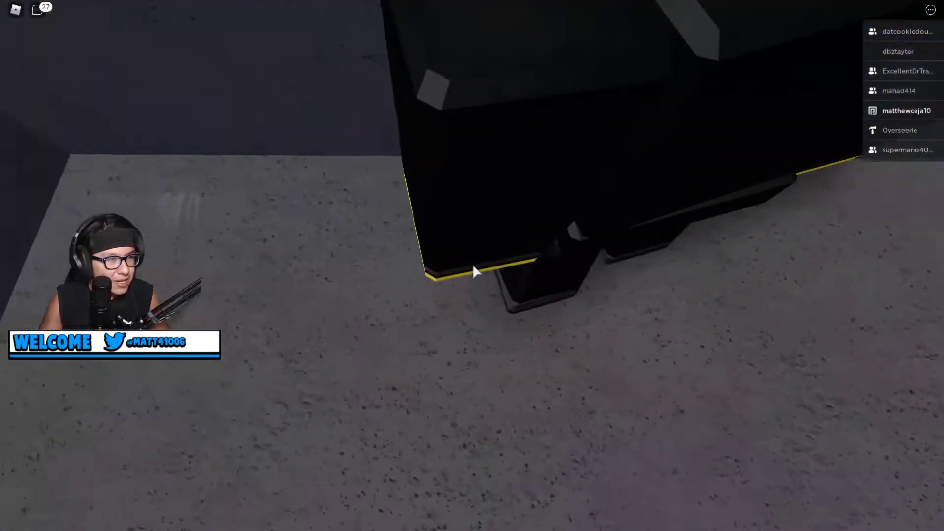
{"action": "scroll", "coordinate": [475, 272], "scroll_direction": "down", "scroll_amount": 2}
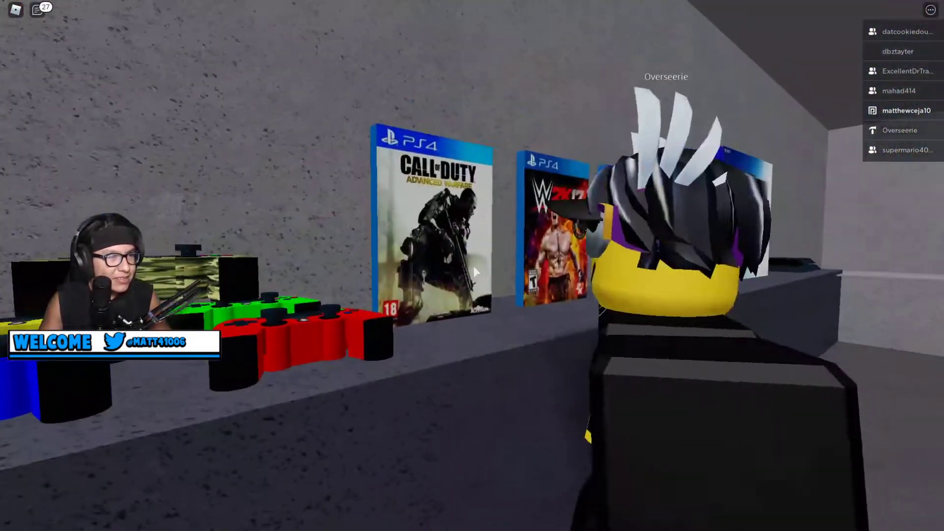
{"action": "scroll", "coordinate": [475, 272], "scroll_direction": "up", "scroll_amount": 3}
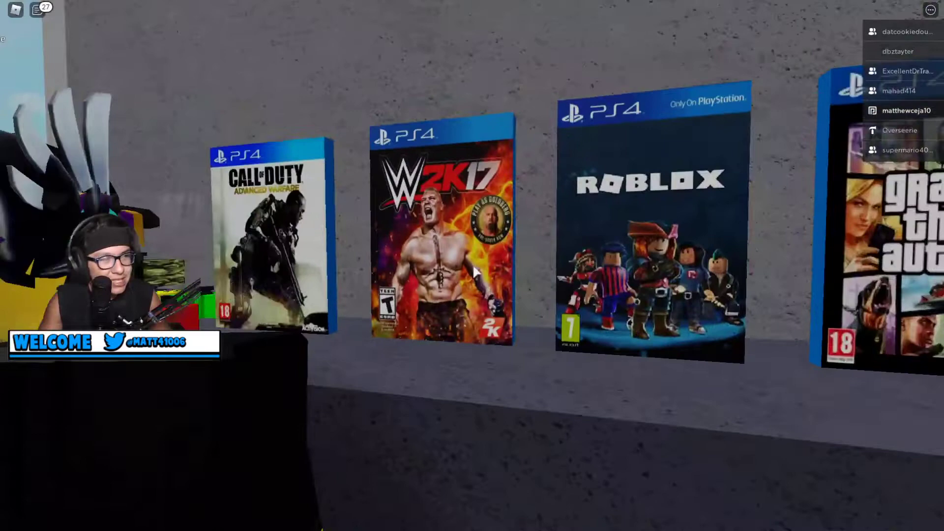
Walk past the PS4 box and console to the register and green floor pads
{"action": "key", "text": "d"}
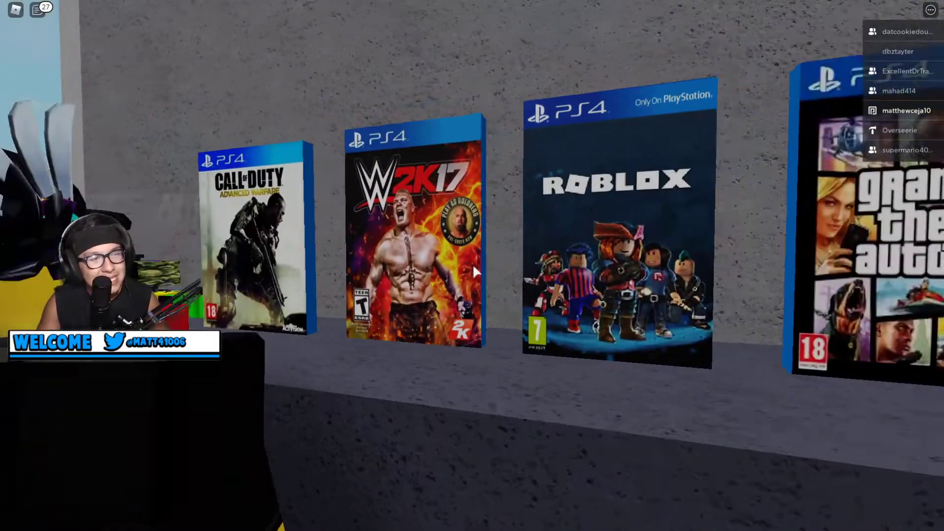
{"action": "key", "text": "d"}
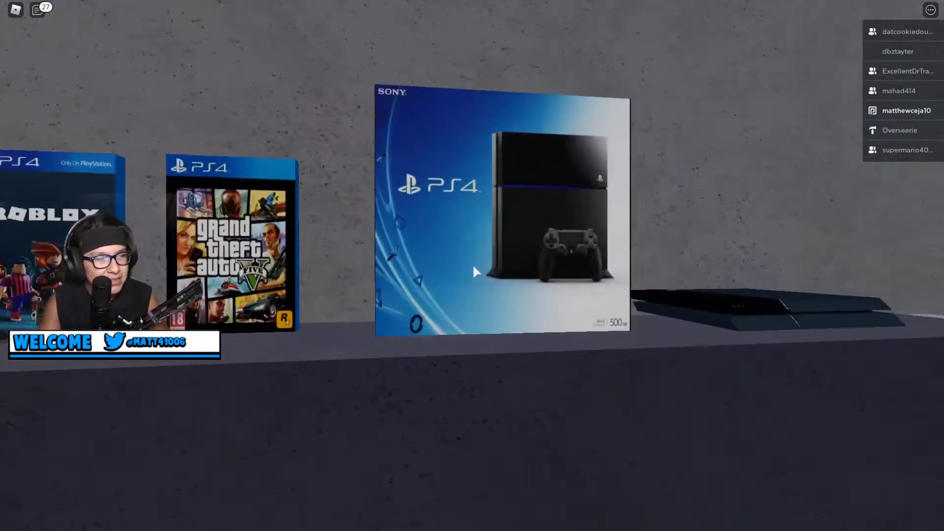
{"action": "key", "text": "d"}
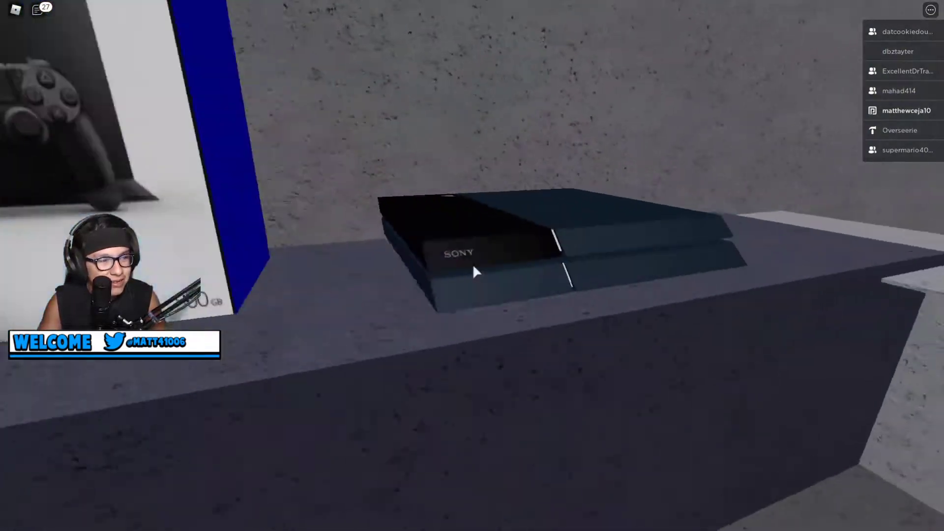
{"action": "key", "text": "d"}
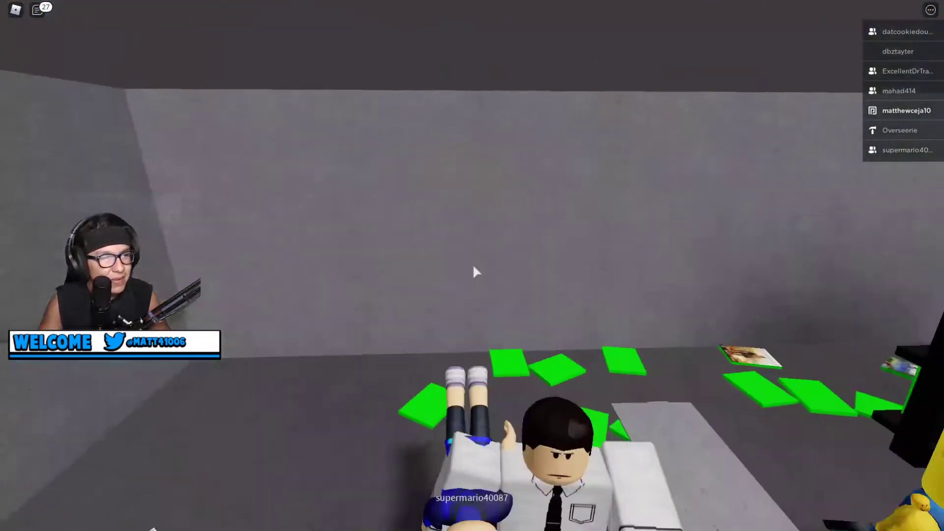
Approach the Xbox game shelf and walk to the Xbox One counter
{"action": "key", "text": "w"}
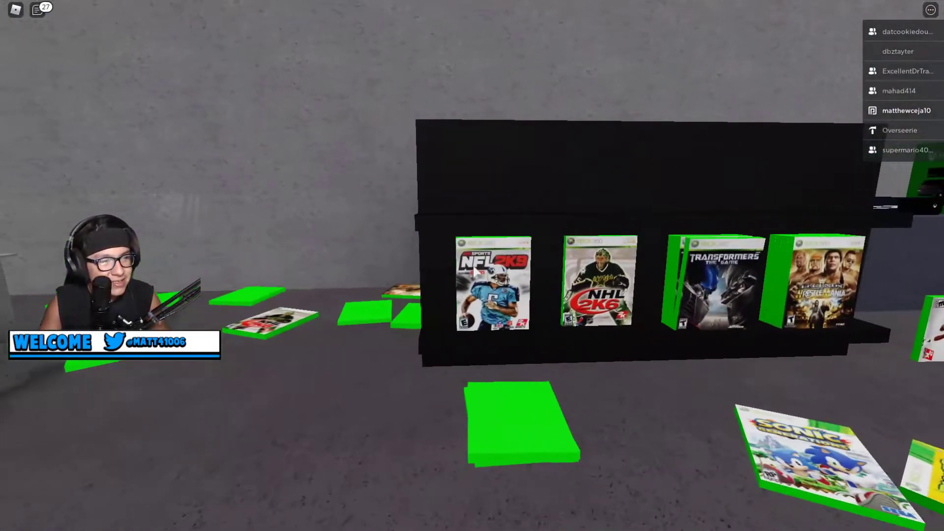
{"action": "key", "text": "w"}
{"action": "key", "text": "d"}
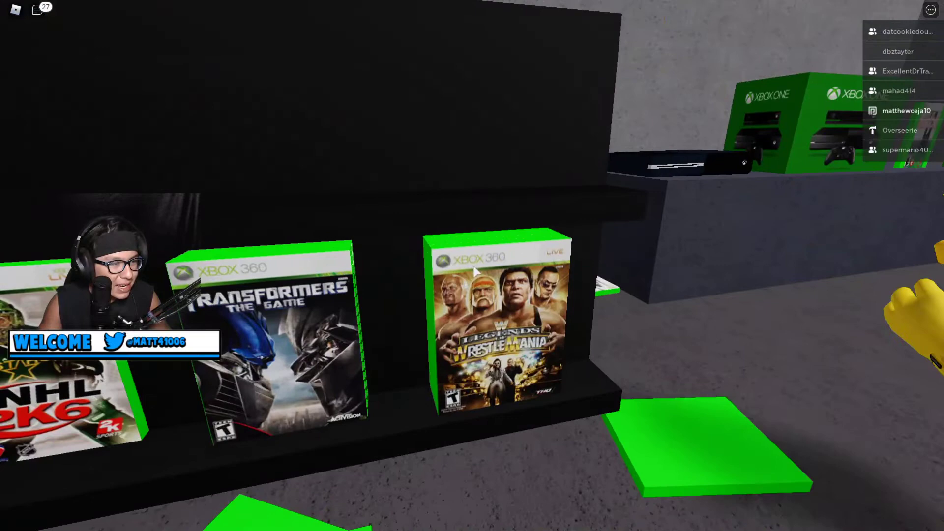
{"action": "key", "text": "w"}
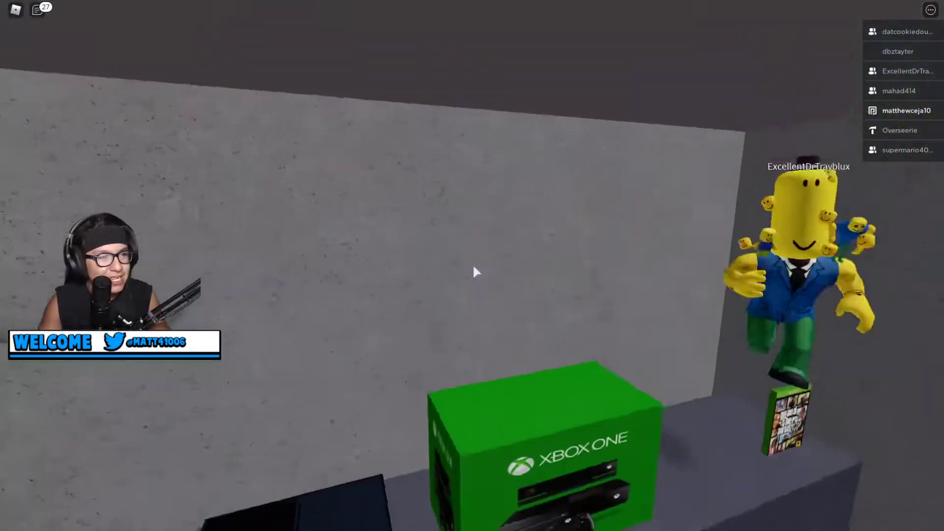
Move along the Wii shelf past GTA, Wii Music, Wii Party and Skylanders
{"action": "key", "text": "d"}
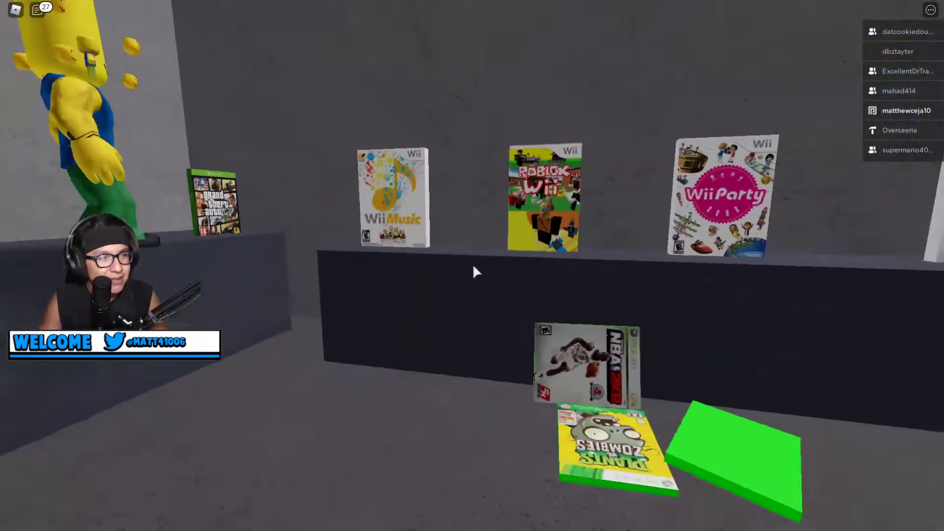
{"action": "key", "text": "a"}
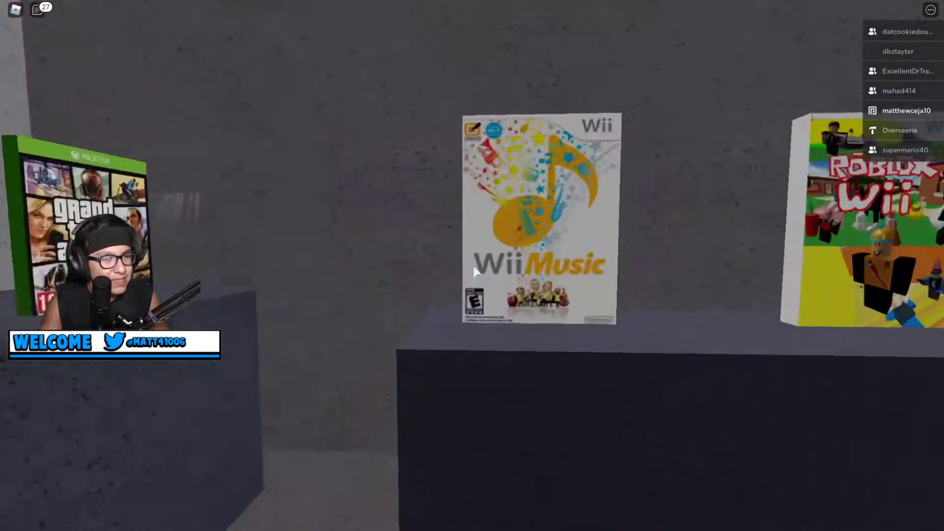
{"action": "key", "text": "d"}
{"action": "key", "text": "d"}
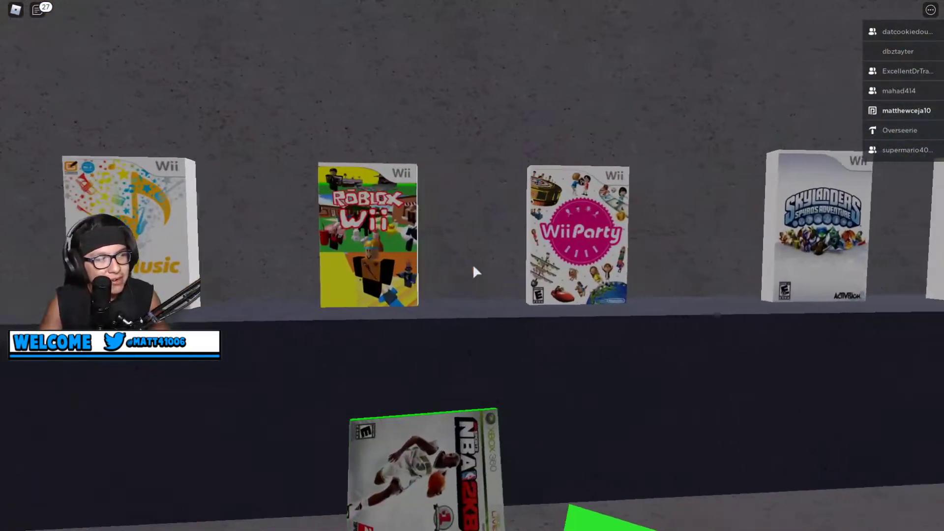
{"action": "key", "text": "d"}
{"action": "key", "text": "a"}
{"action": "key", "text": "d"}
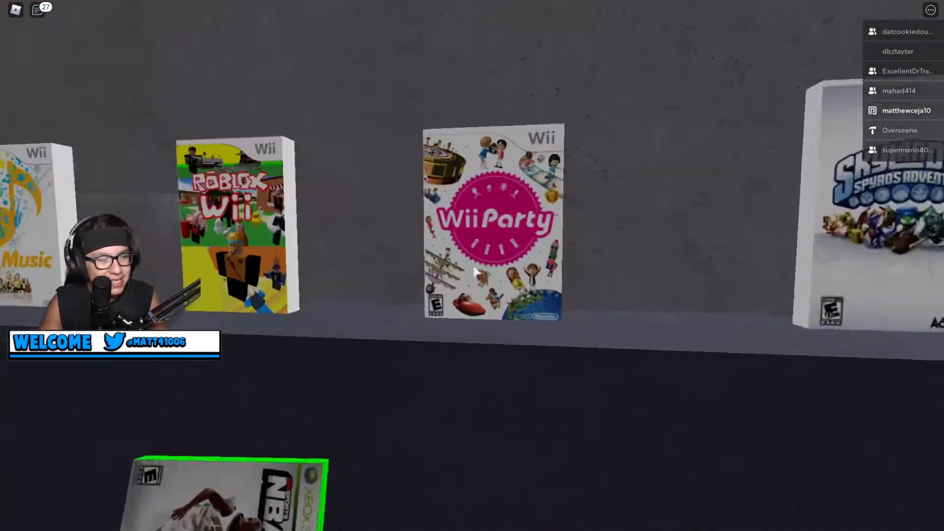
{"action": "key", "text": "d"}
View the whole Wii shelf, reach Paper Mario and the Wii, then head to the DS shelf
{"action": "key", "text": "s"}
{"action": "key", "text": "w"}
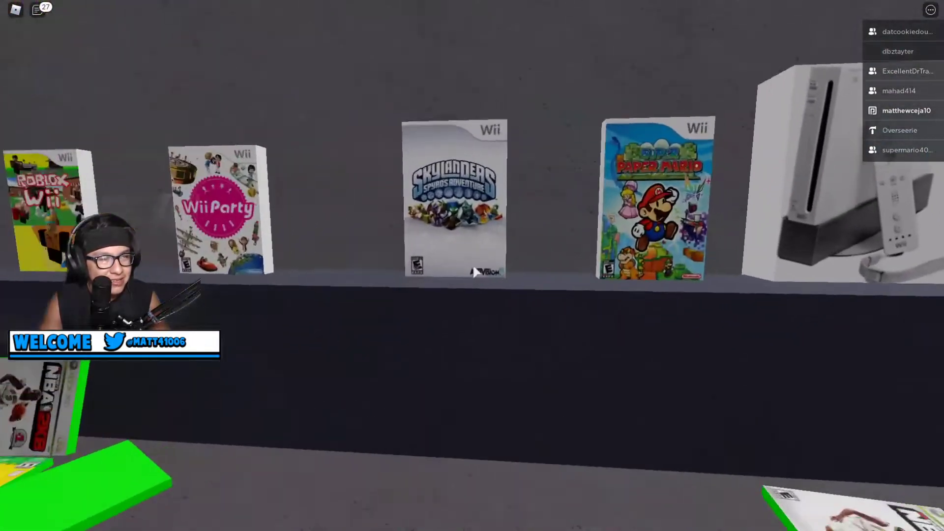
{"action": "key", "text": "w"}
{"action": "key", "text": "s"}
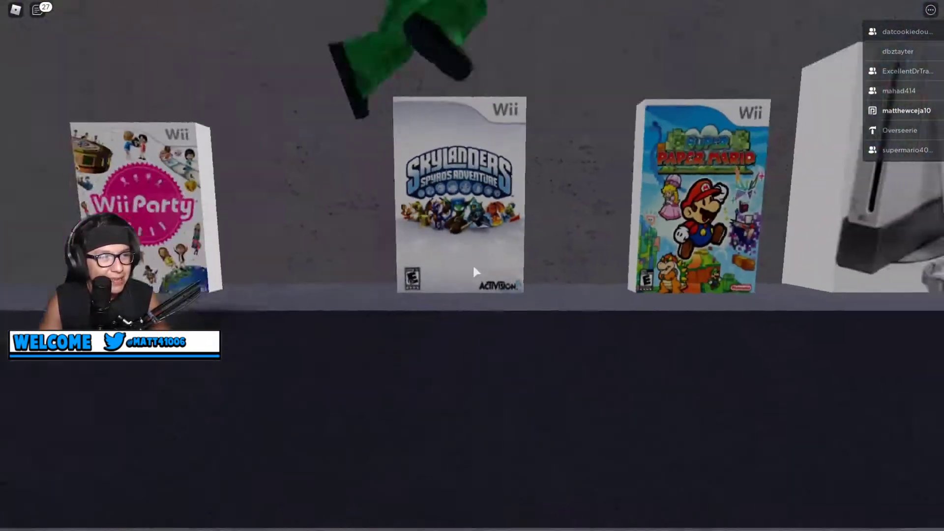
{"action": "key", "text": "d"}
{"action": "key", "text": "w"}
{"action": "key", "text": "s"}
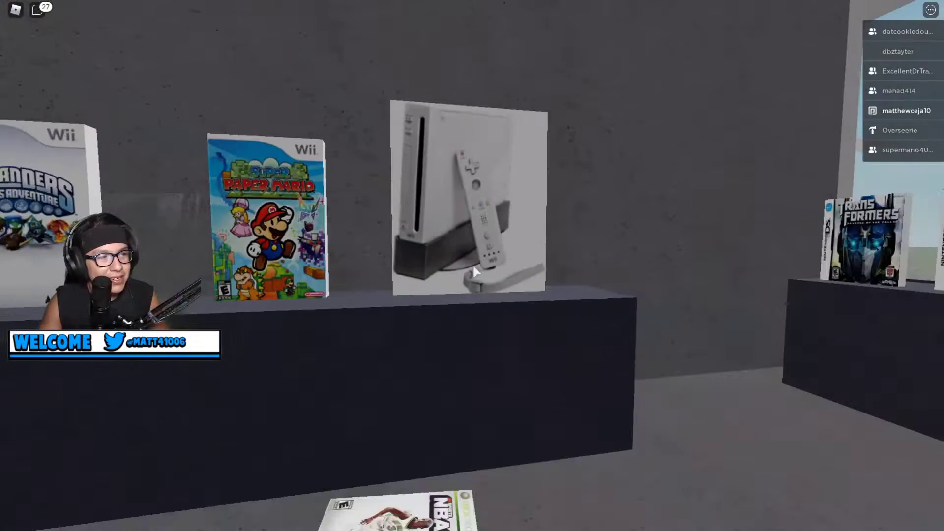
{"action": "key", "text": "d"}
Strafe along the DS shelf past Transformers and Roblox to Mario & Sonic
{"action": "key", "text": "w"}
{"action": "key", "text": "s"}
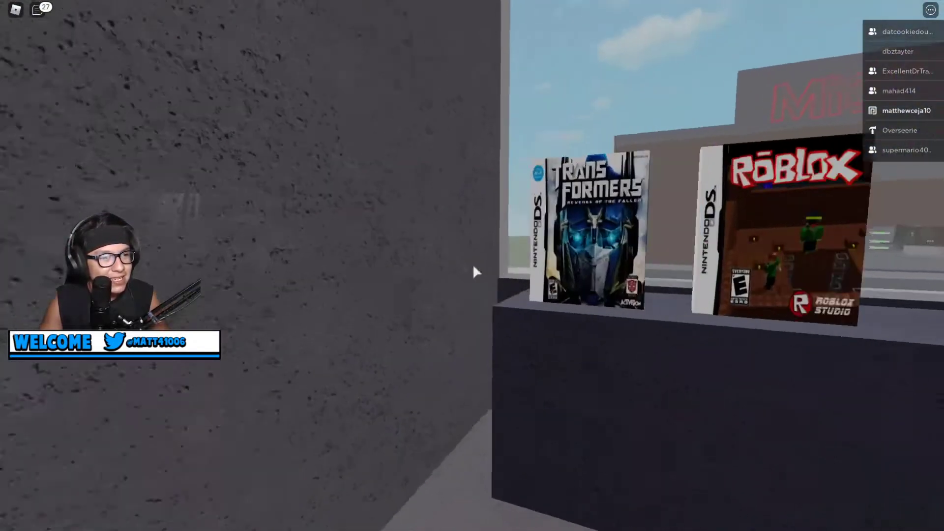
{"action": "key", "text": "a"}
{"action": "key", "text": "w"}
{"action": "key", "text": "s"}
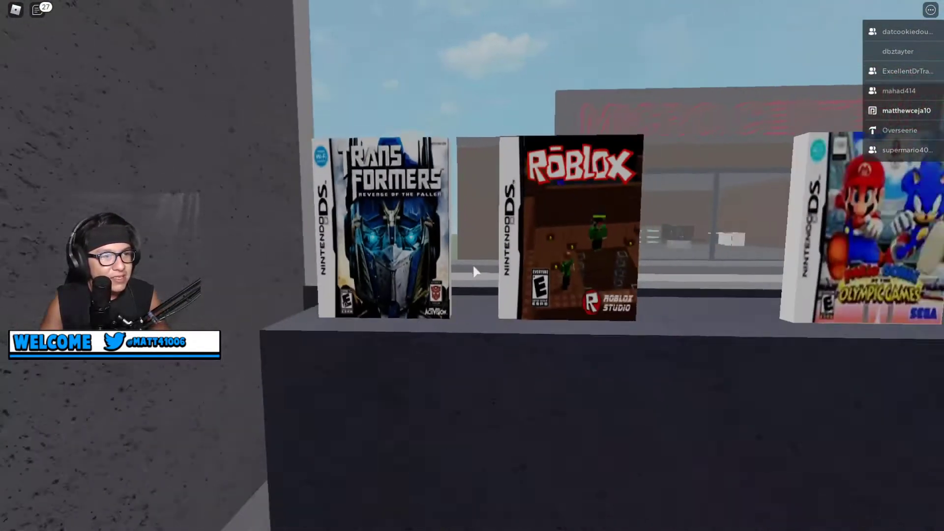
{"action": "key", "text": "d"}
{"action": "key", "text": "w"}
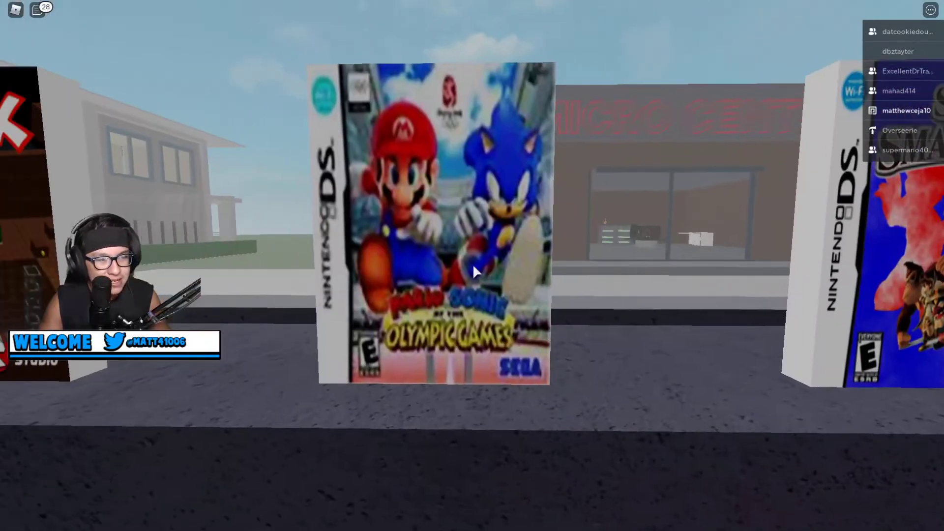
Move over to the Super Smash Bros. and InuYasha cases
{"action": "key", "text": "d"}
{"action": "key", "text": "s"}
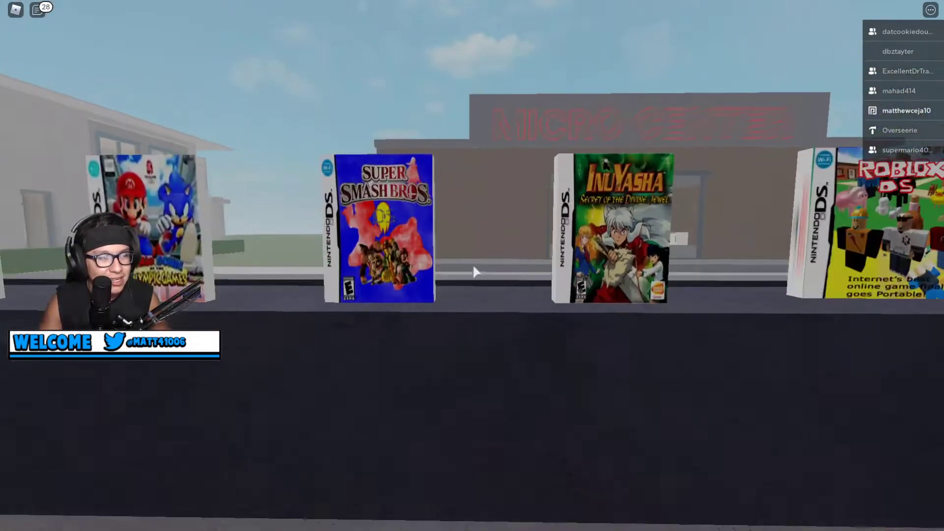
{"action": "key", "text": "w"}
{"action": "key", "text": "s"}
{"action": "key", "text": "d"}
{"action": "key", "text": "w"}
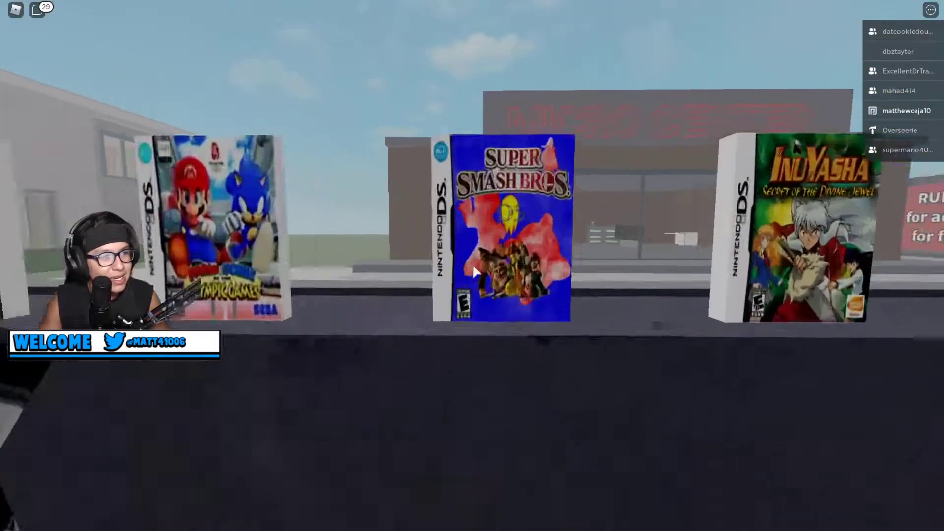
{"action": "key", "text": "s"}
{"action": "key", "text": "w"}
Line up with InuYasha and continue to the light-blue DS console at the shelf end
{"action": "key", "text": "d"}
{"action": "key", "text": "w"}
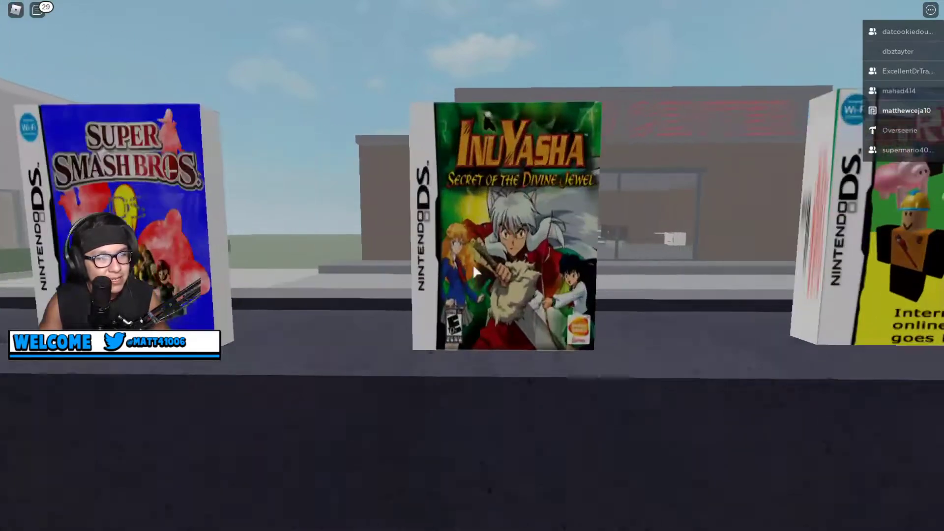
{"action": "key", "text": "s"}
{"action": "key", "text": "d"}
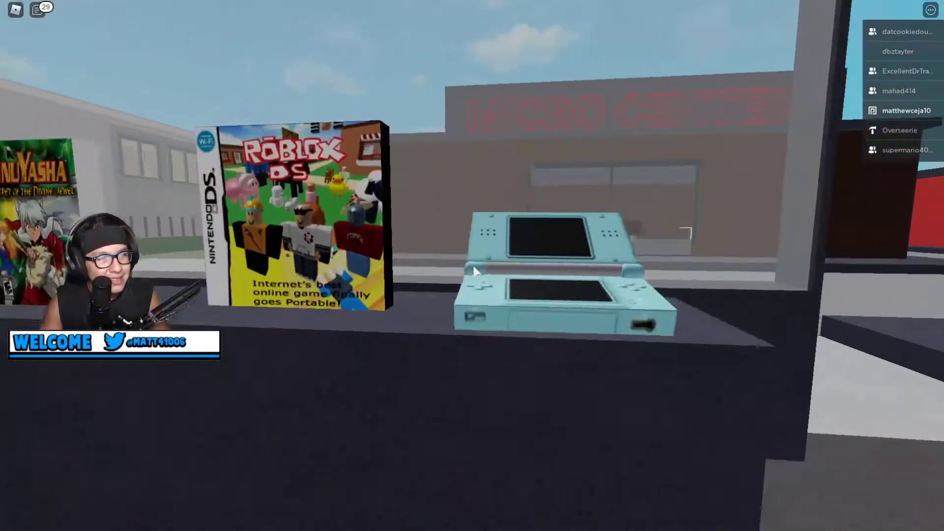
{"action": "key", "text": "s"}
{"action": "key", "text": "w"}
Finish viewing the DS console and leave GameStop to face Micro Center
{"action": "key", "text": "d"}
{"action": "key", "text": "s"}
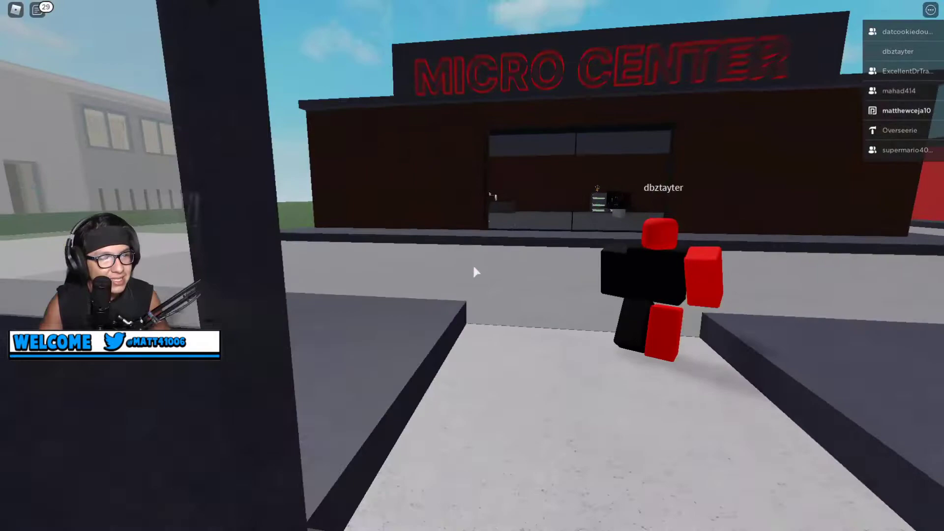
{"action": "key", "text": "Left"}
{"action": "key", "text": "Right"}
Enter Micro Center, look around the roped-off display, and exit toward the house
{"action": "key", "text": "w"}
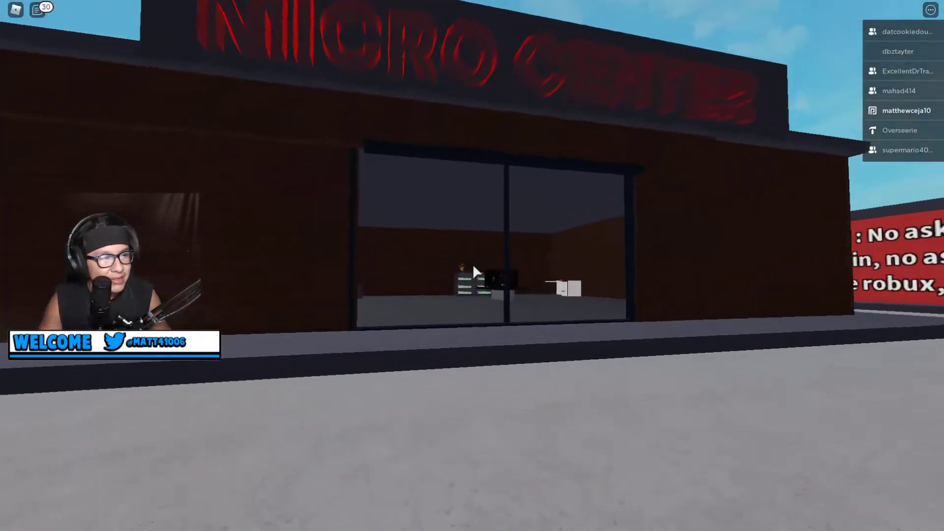
{"action": "key", "text": "Left"}
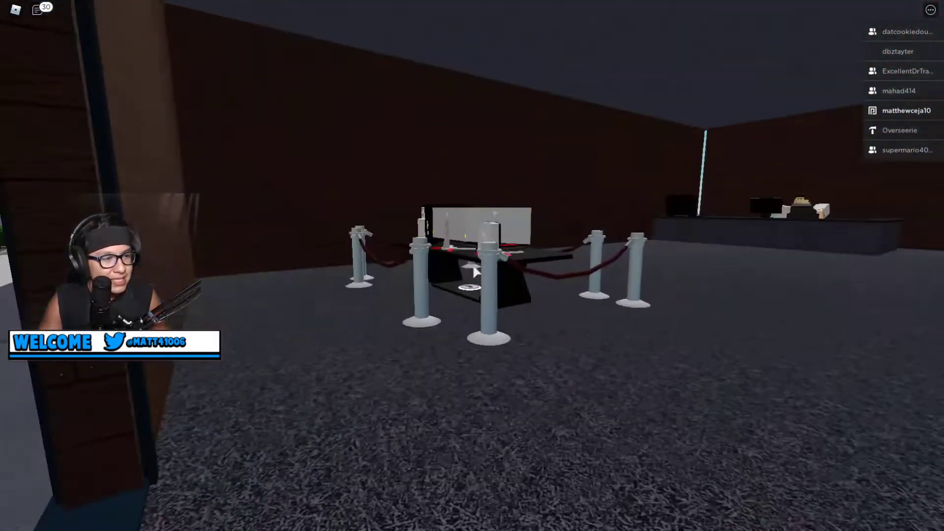
{"action": "key", "text": "Right"}
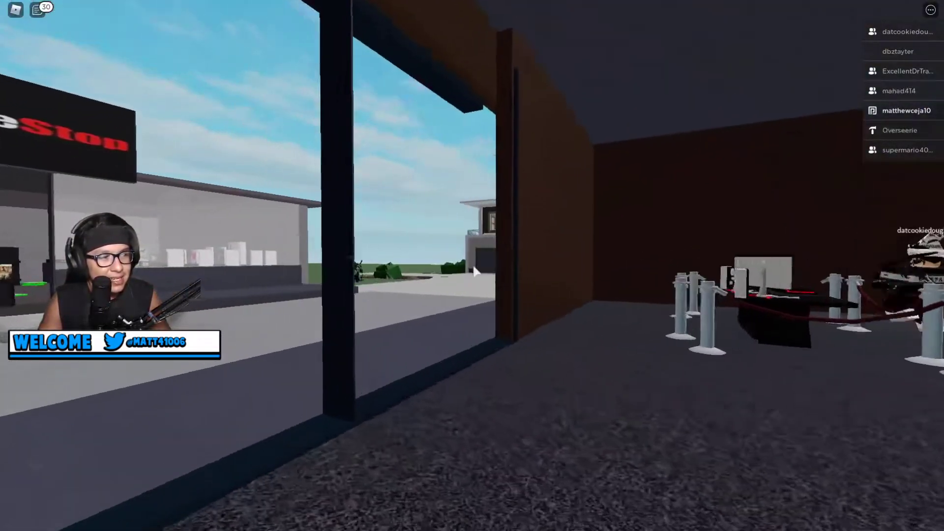
{"action": "key", "text": "w"}
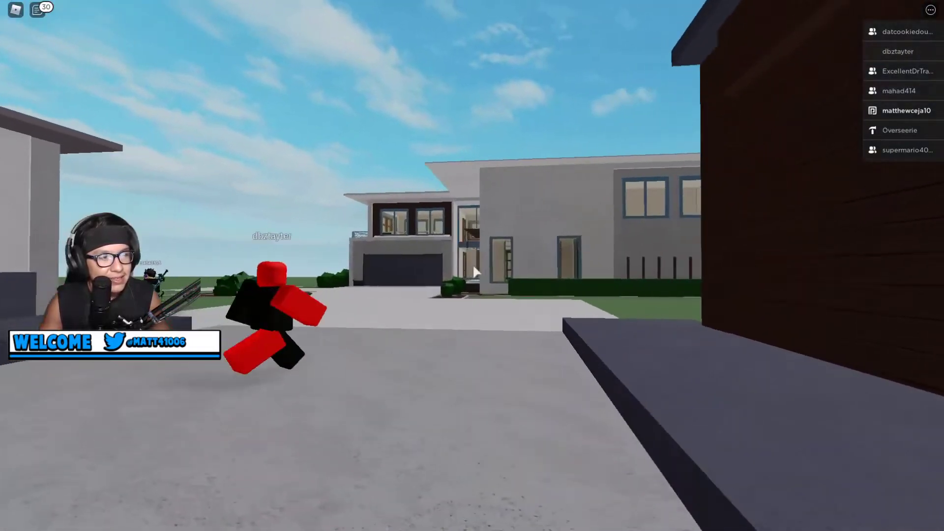
Enter the modern house's glass doors, climb the stairs, and check the empty upstairs room
{"action": "key", "text": "Left"}
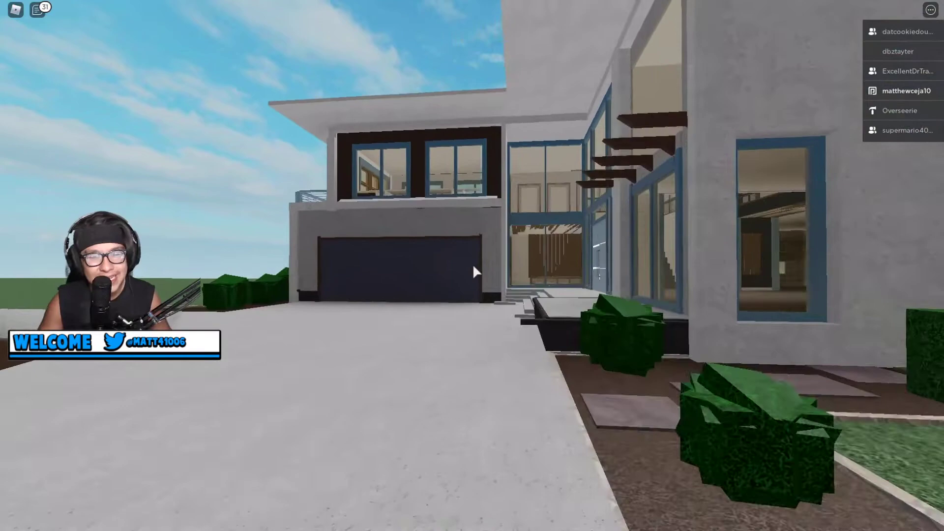
{"action": "key", "text": "w"}
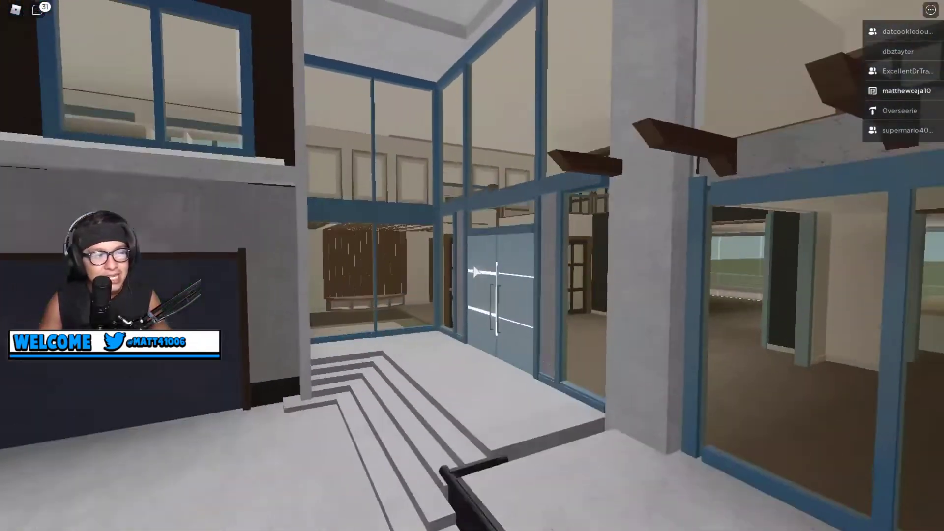
{"action": "key", "text": "w"}
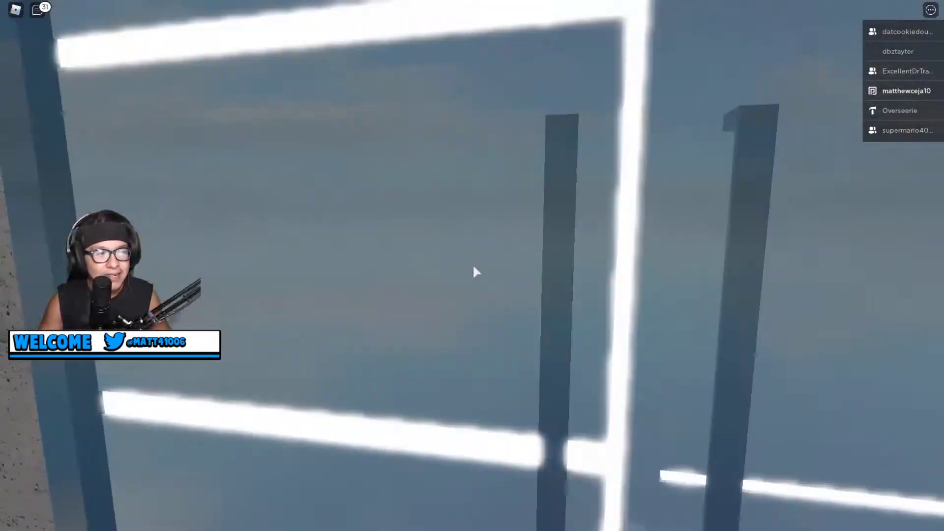
{"action": "key", "text": "w"}
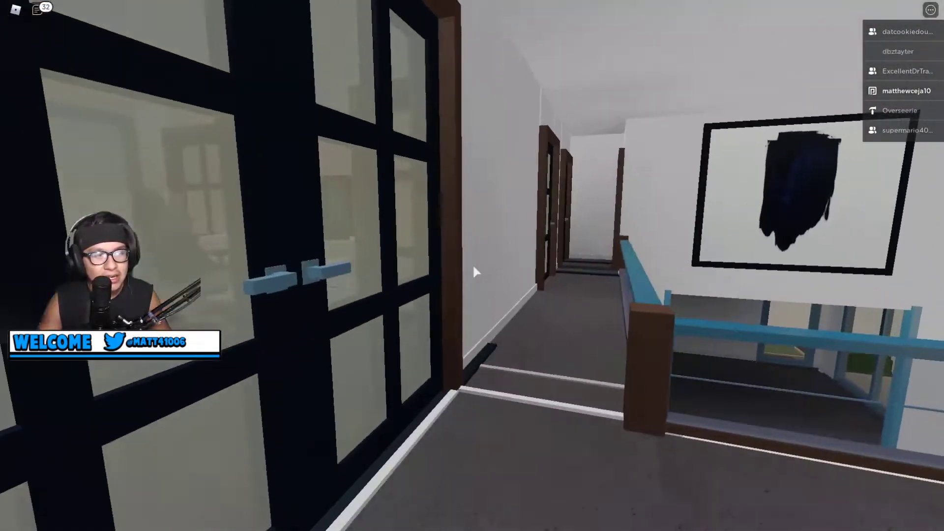
{"action": "key", "text": "w"}
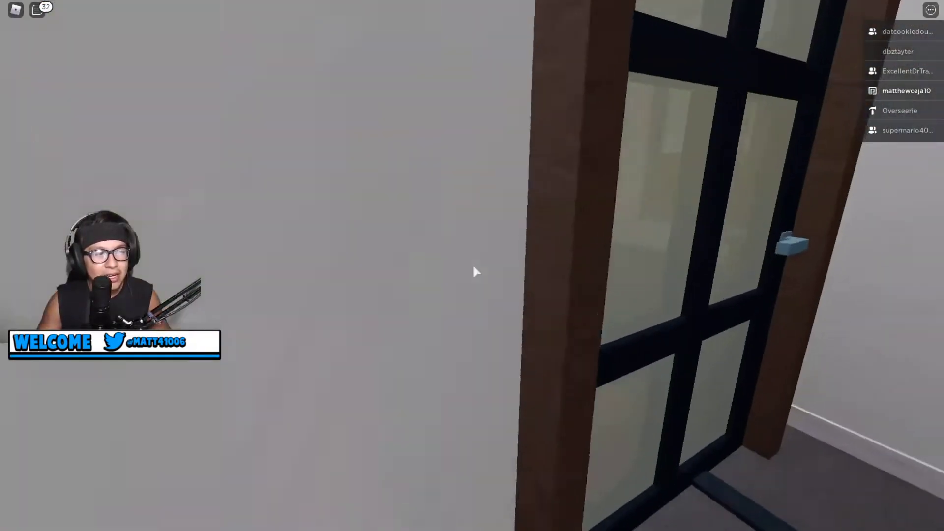
{"action": "key", "text": "w"}
{"action": "key", "text": "w"}
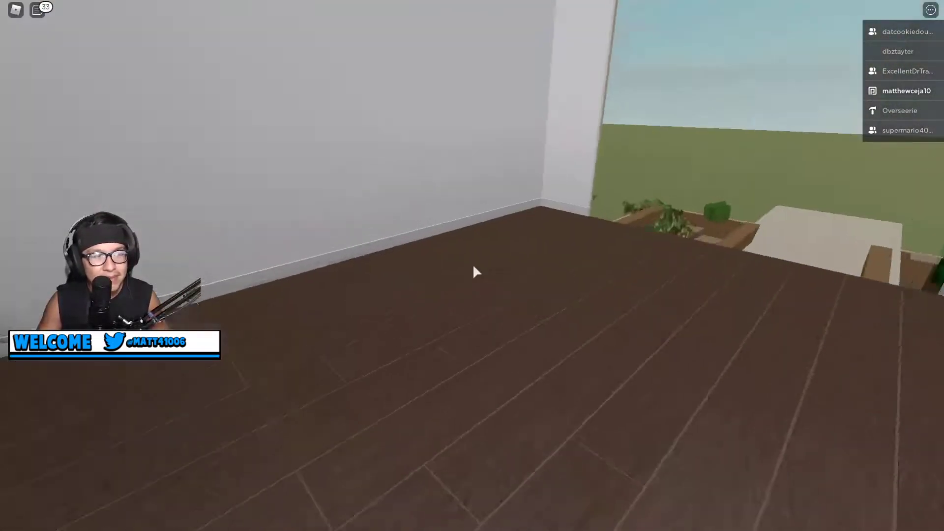
{"action": "key", "text": "s"}
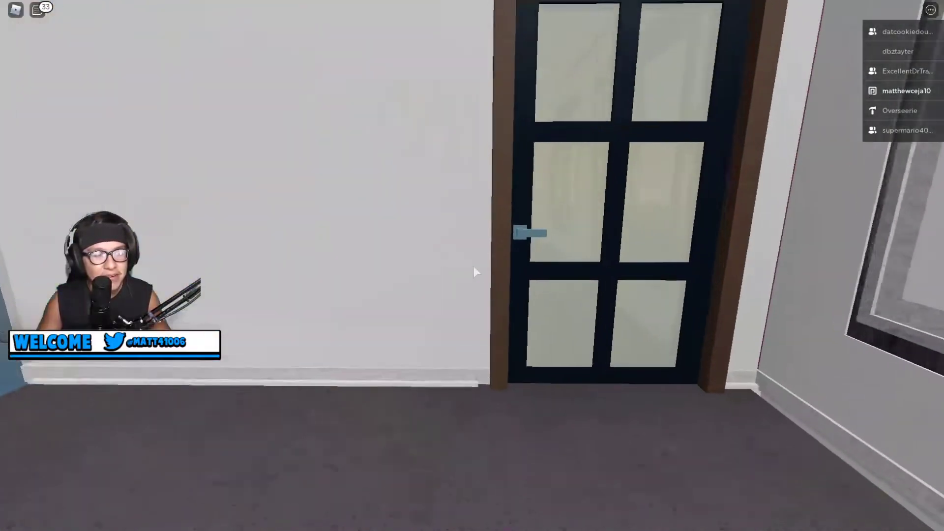
Enter the desk room, approach the MAINGEAR computer, and view the window, desks and other player
{"action": "key", "text": "w"}
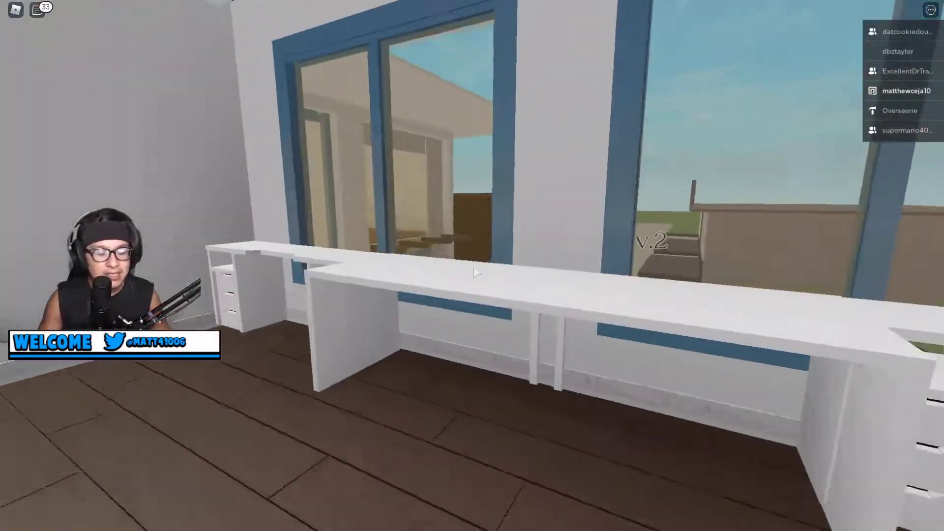
{"action": "key", "text": "s"}
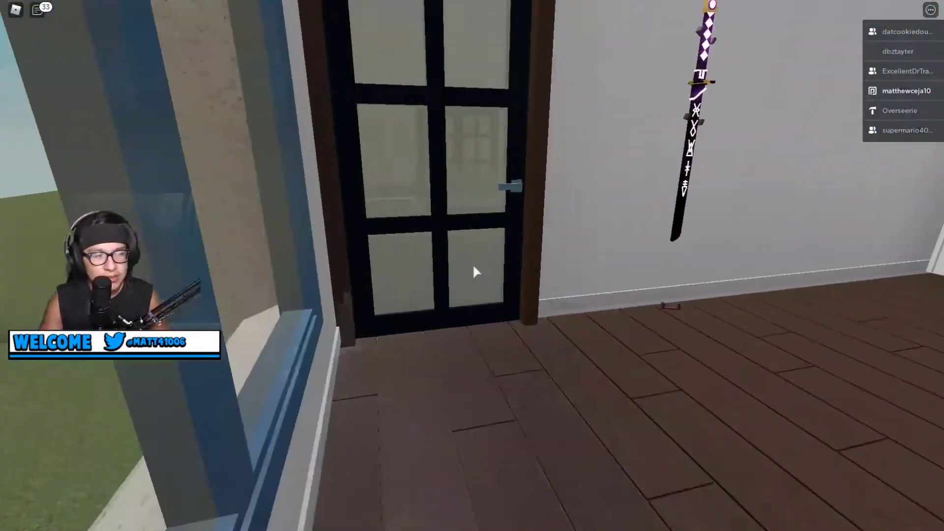
{"action": "key", "text": "w"}
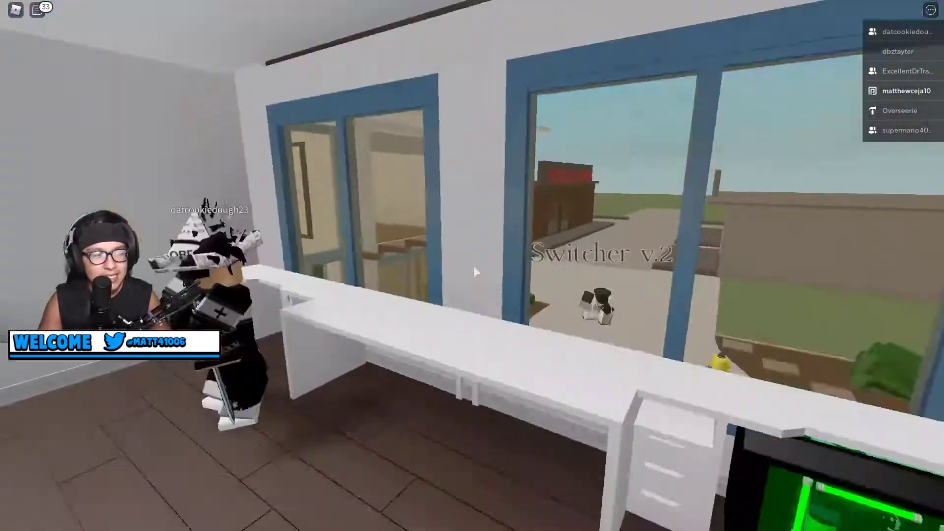
{"action": "key", "text": "w"}
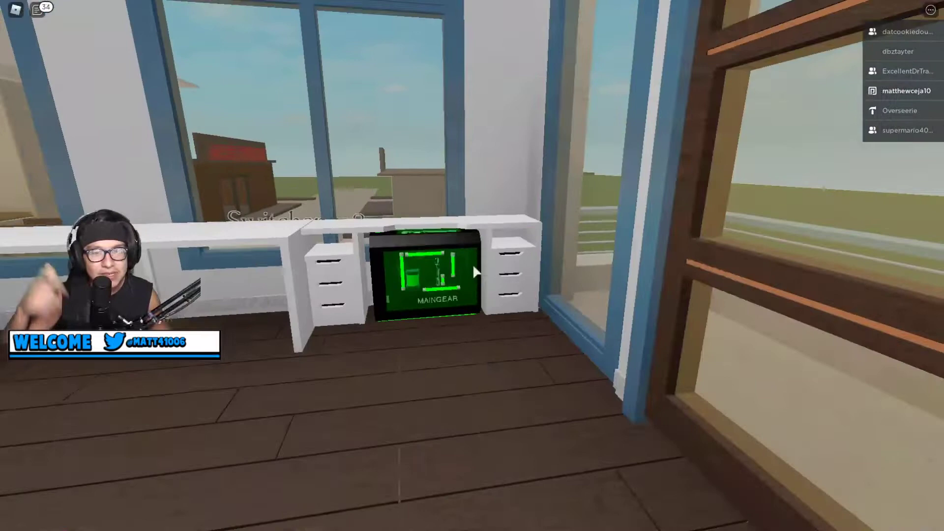
{"action": "key", "text": "s"}
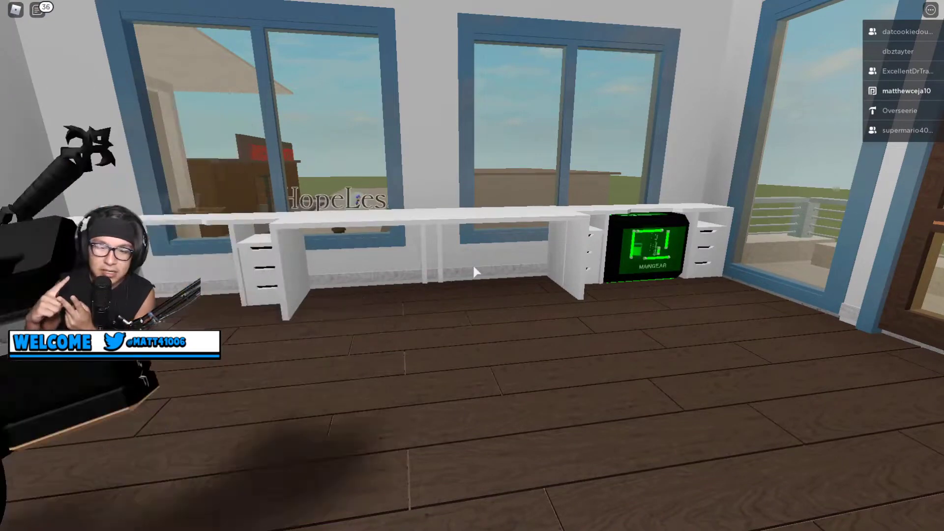
{"action": "key", "text": "s"}
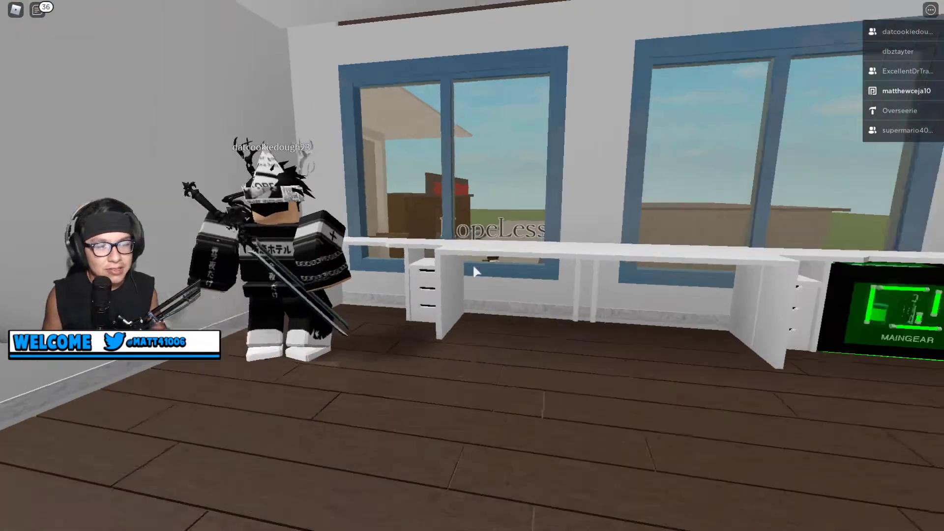
{"action": "key", "text": "Left"}
{"action": "key", "text": "Right"}
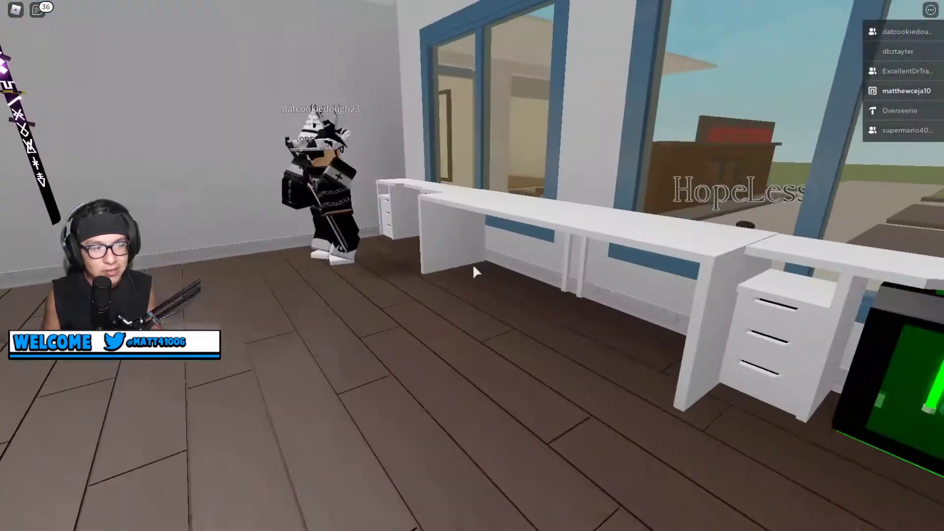
Walk down the railed hallway into the next room, then head back out
{"action": "key", "text": "w"}
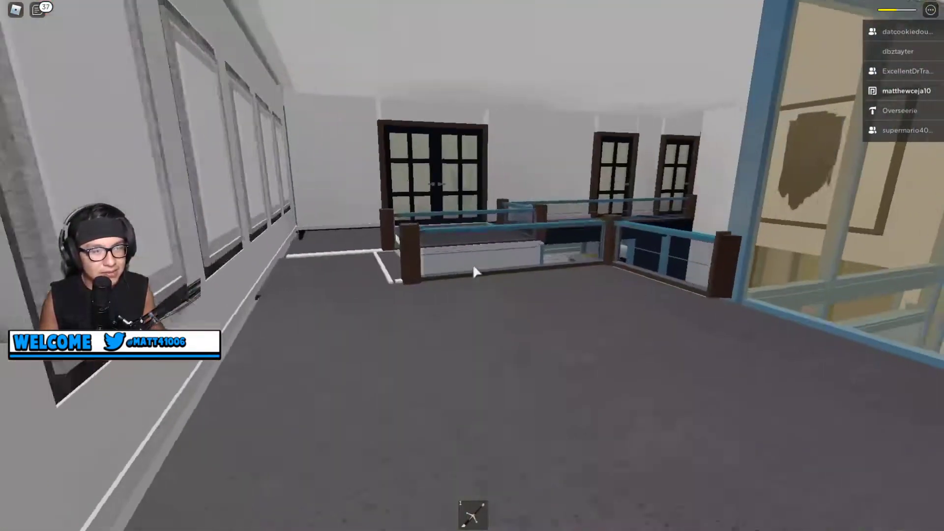
{"action": "key", "text": "Left"}
{"action": "key", "text": "w"}
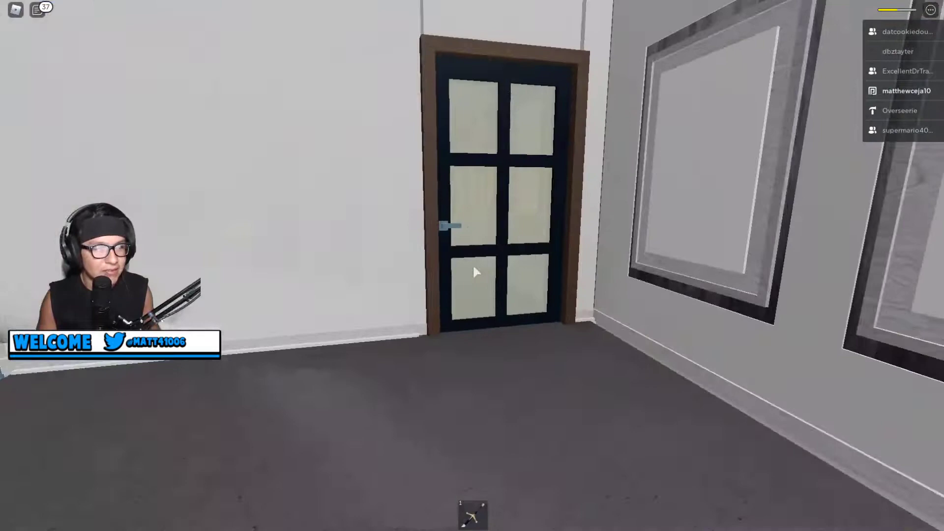
{"action": "key", "text": "Left"}
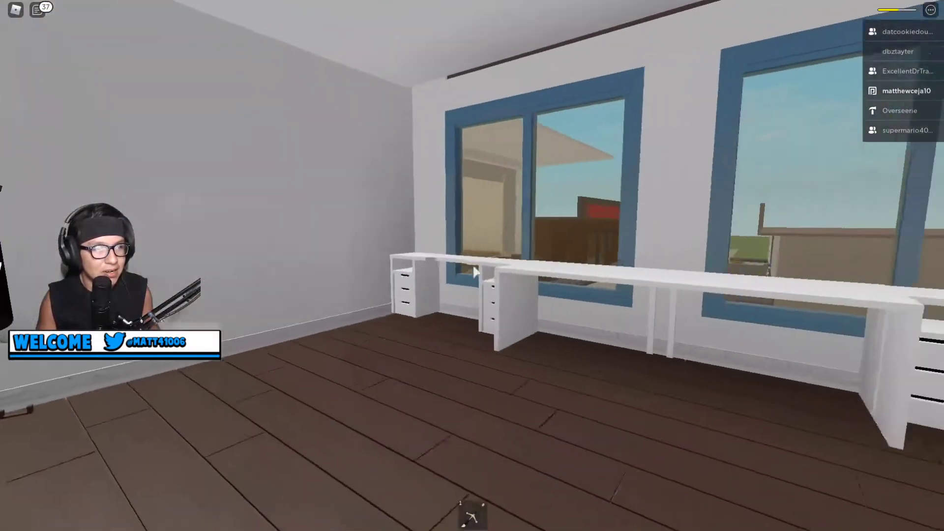
{"action": "key", "text": "Left"}
Pass through the double doors, view the fireplace sword and dual-monitor desk, then enter the bathroom
{"action": "key", "text": "w"}
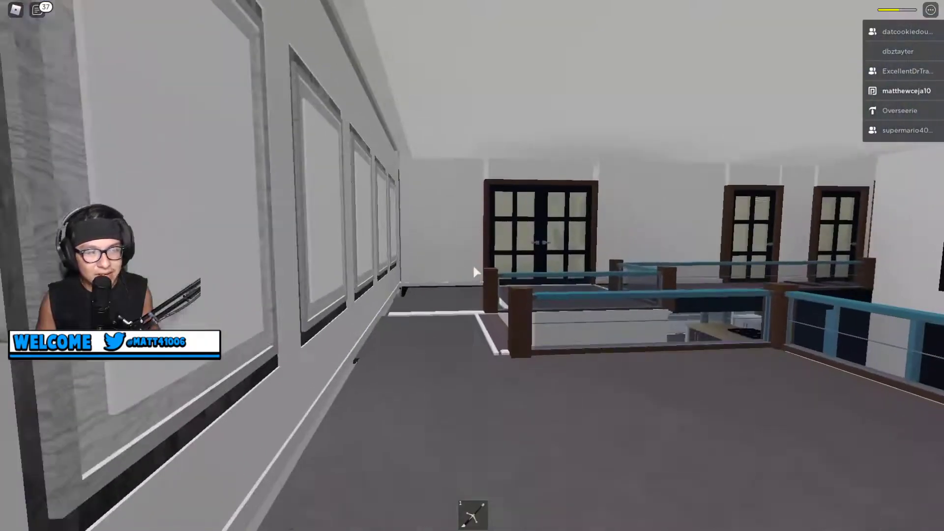
{"action": "key", "text": "w"}
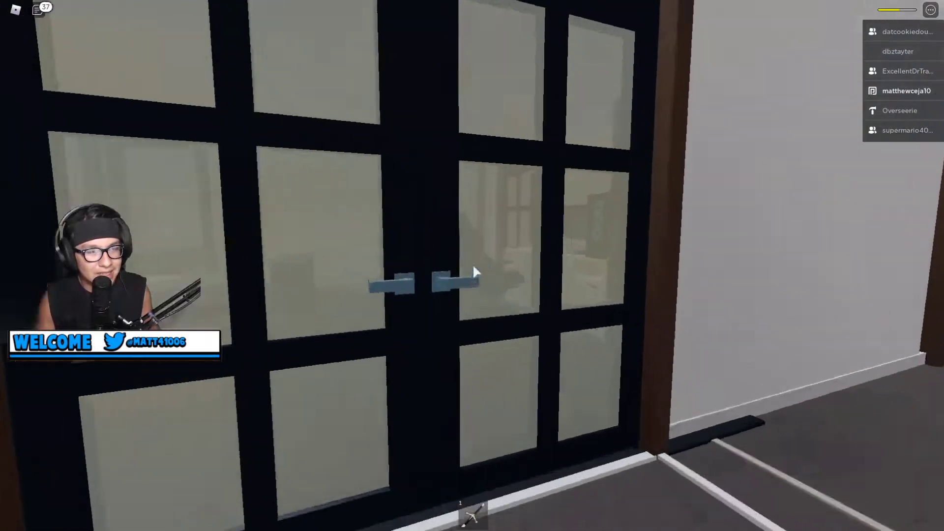
{"action": "key", "text": "Right"}
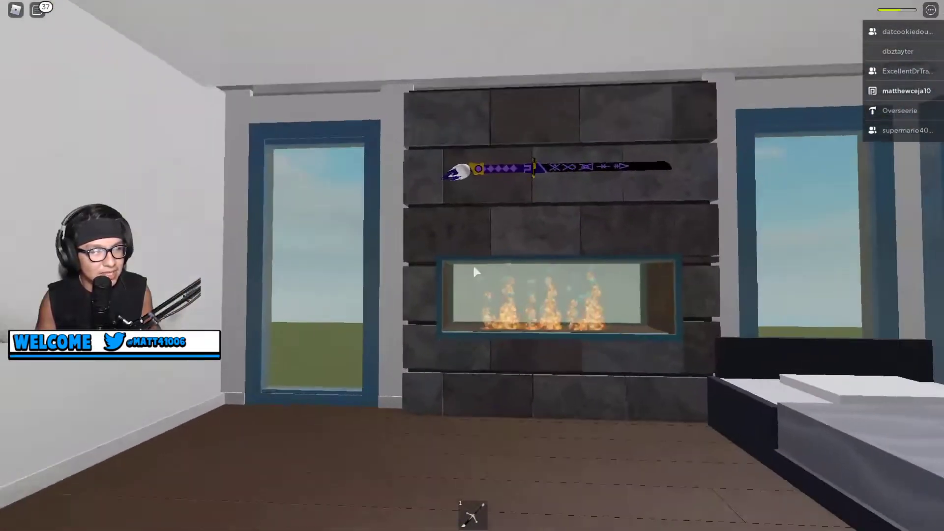
{"action": "key", "text": "w"}
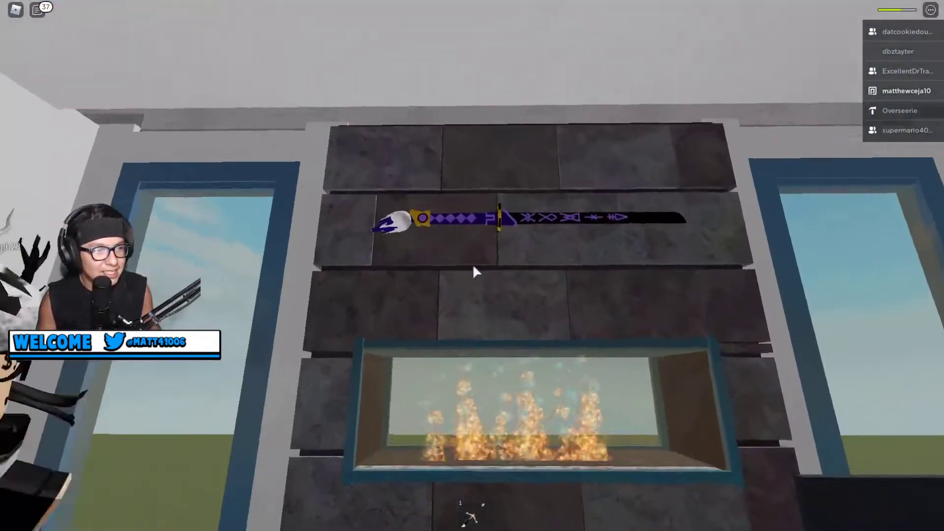
{"action": "key", "text": "Right"}
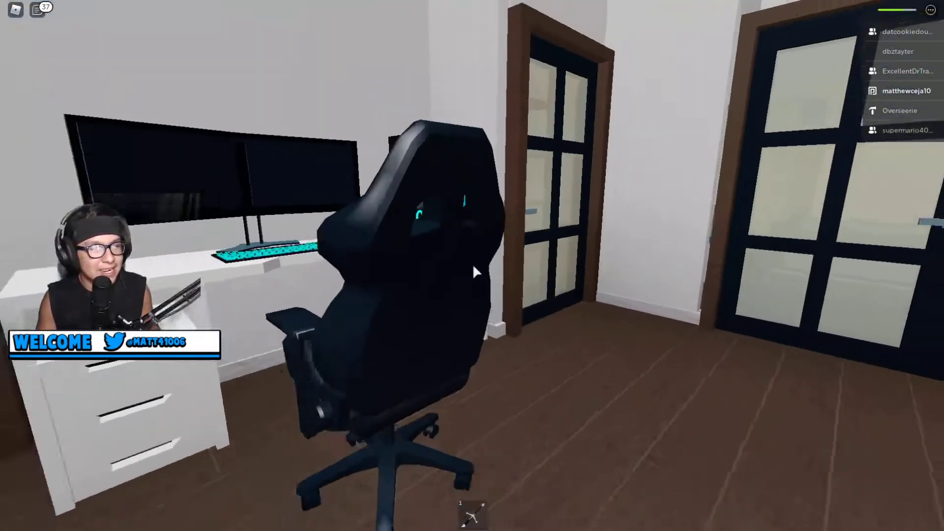
{"action": "key", "text": "w"}
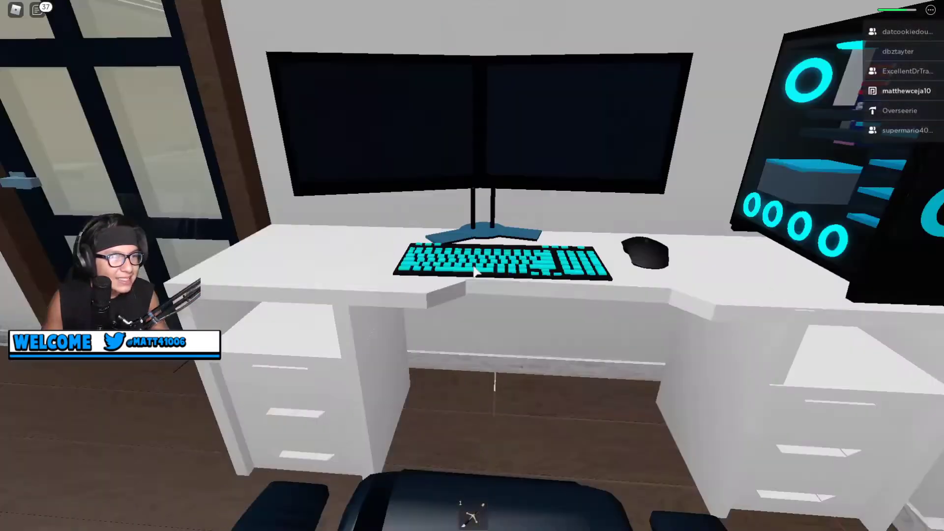
{"action": "key", "text": "w"}
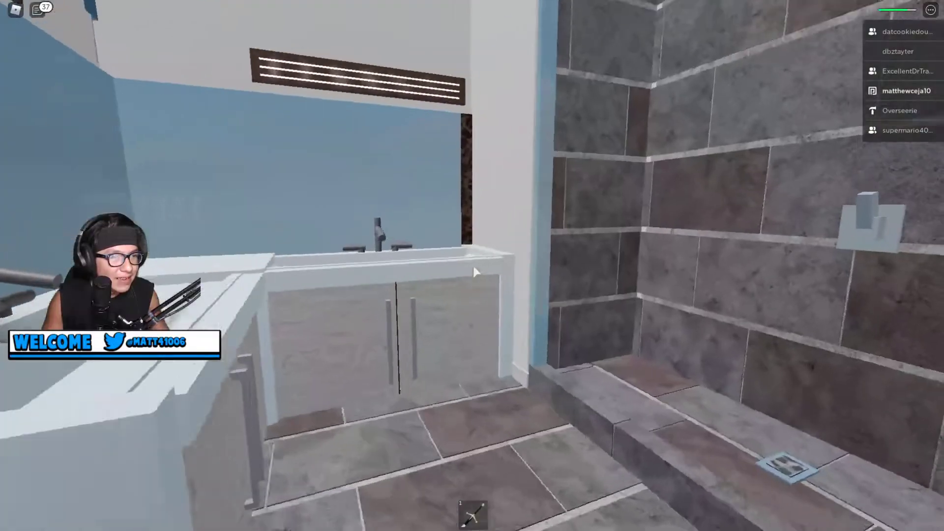
Walk through the glass doors and upstairs rooms, past the fireplace, onto the balcony
{"action": "key", "text": "w"}
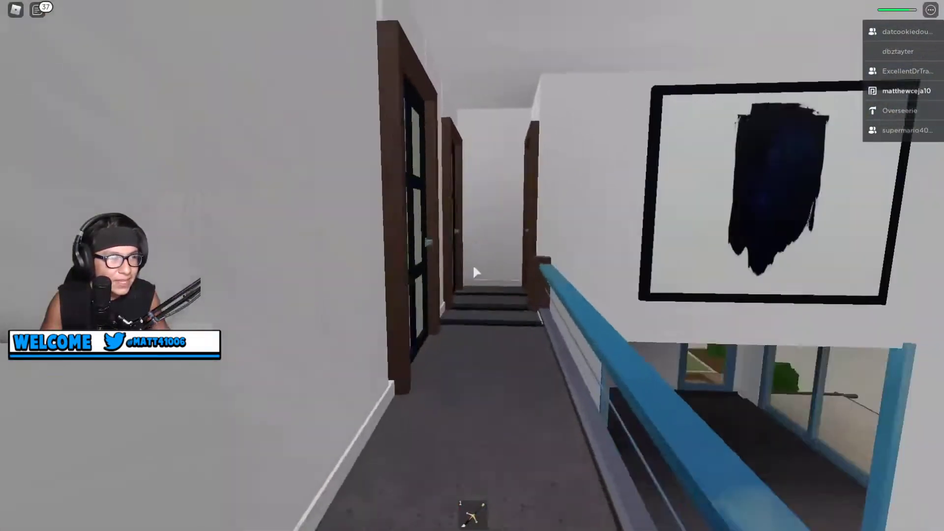
{"action": "key", "text": "w"}
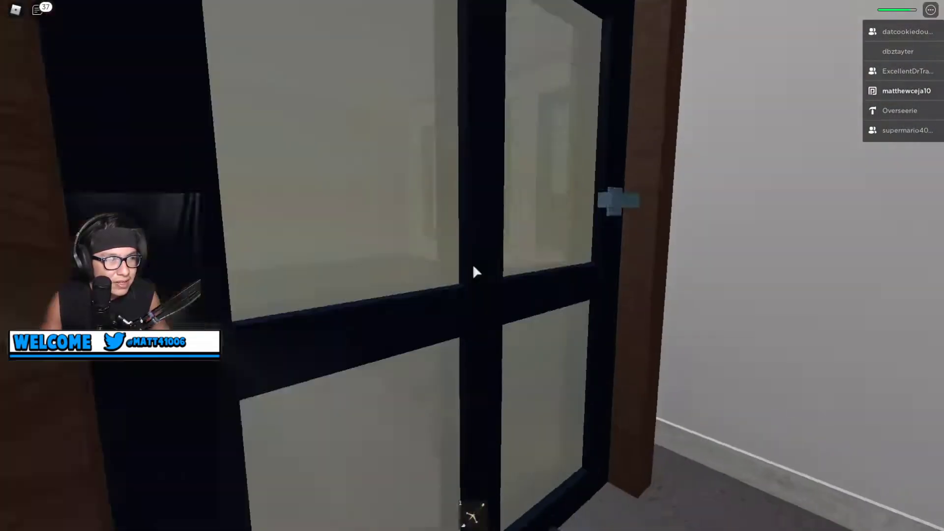
{"action": "key", "text": "w"}
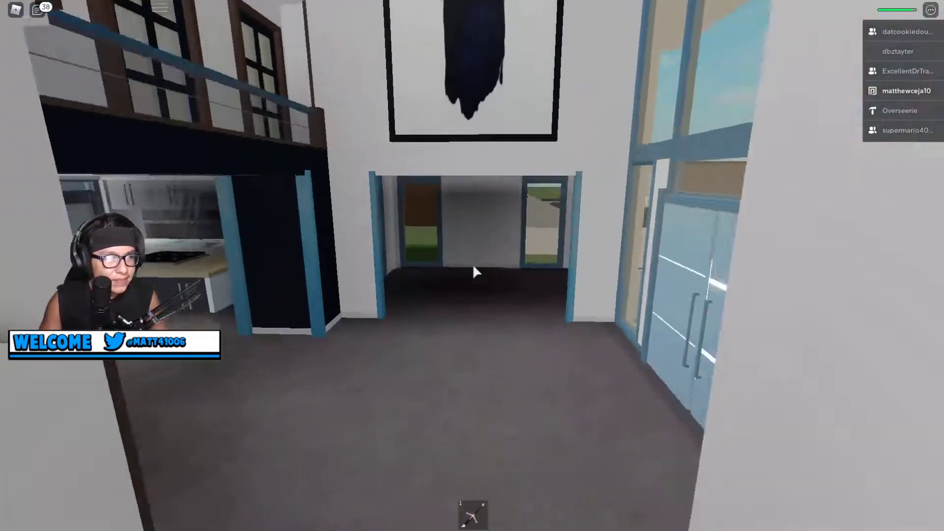
{"action": "key", "text": "w"}
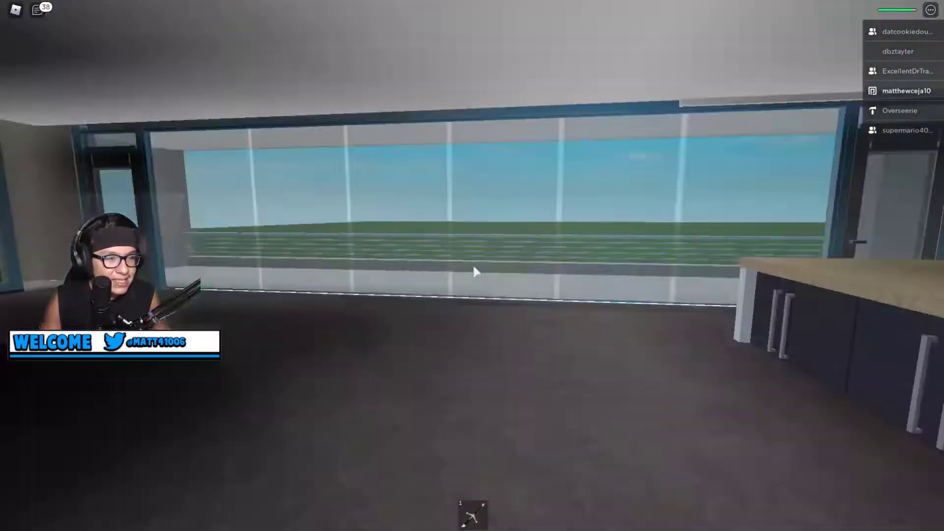
{"action": "key", "text": "w"}
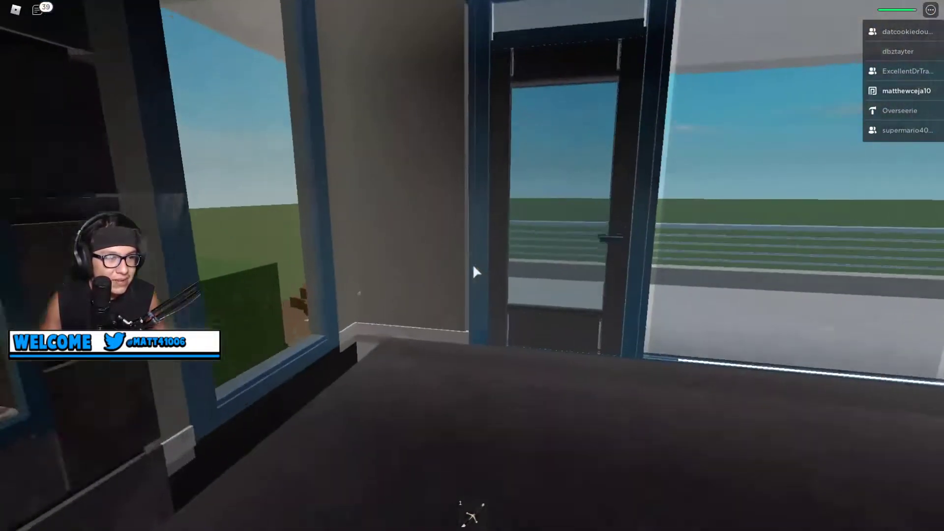
{"action": "key", "text": "w"}
{"action": "key", "text": "w"}
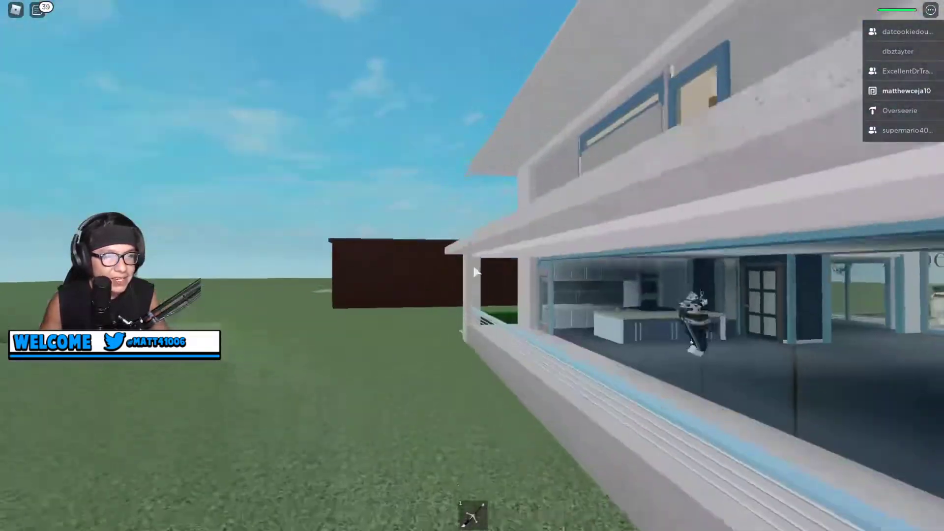
Walk along the house to the hedge, then past the grey building to the red building
{"action": "key", "text": "w"}
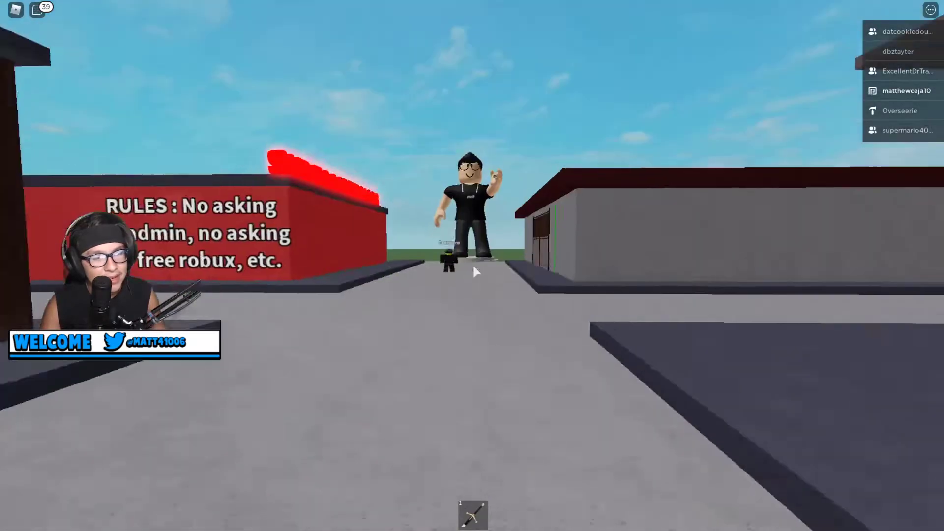
{"action": "key", "text": "w"}
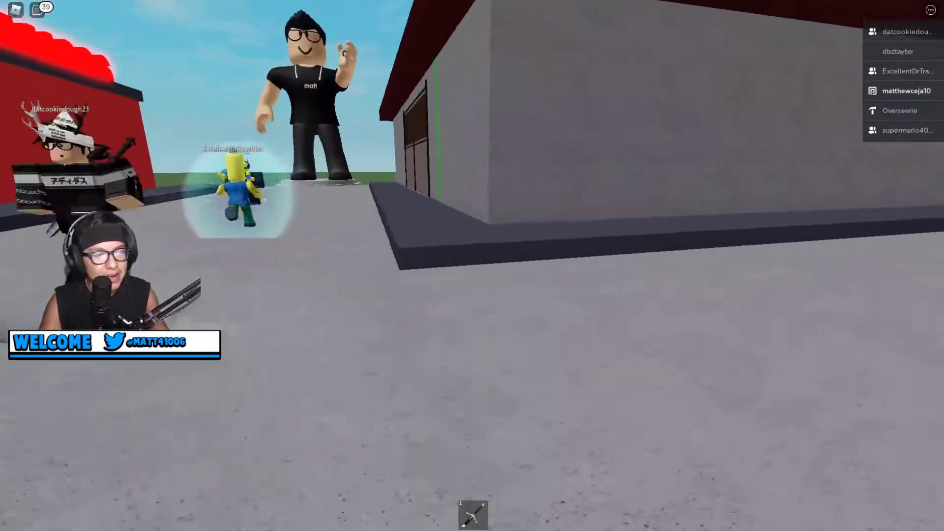
Head from the statue past the red wall, back onto the street toward the grey building
{"action": "key", "text": "w"}
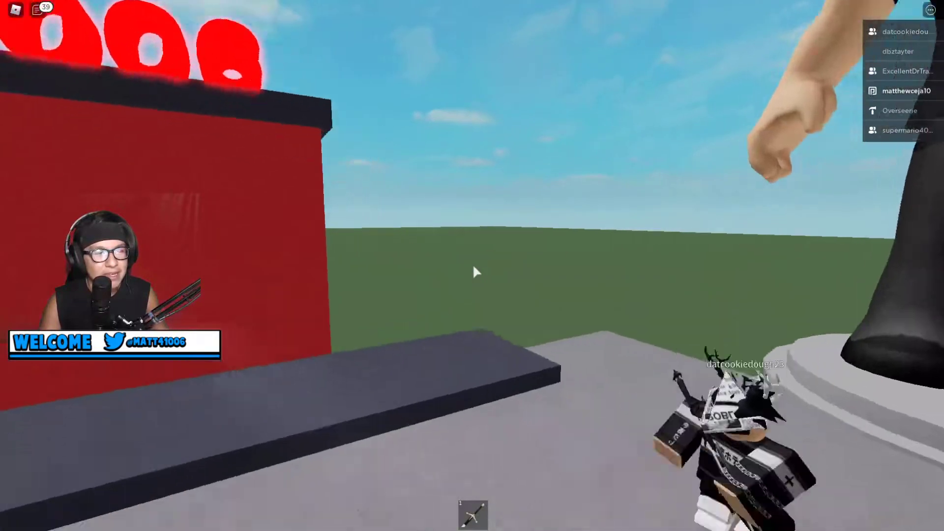
{"action": "key", "text": "w"}
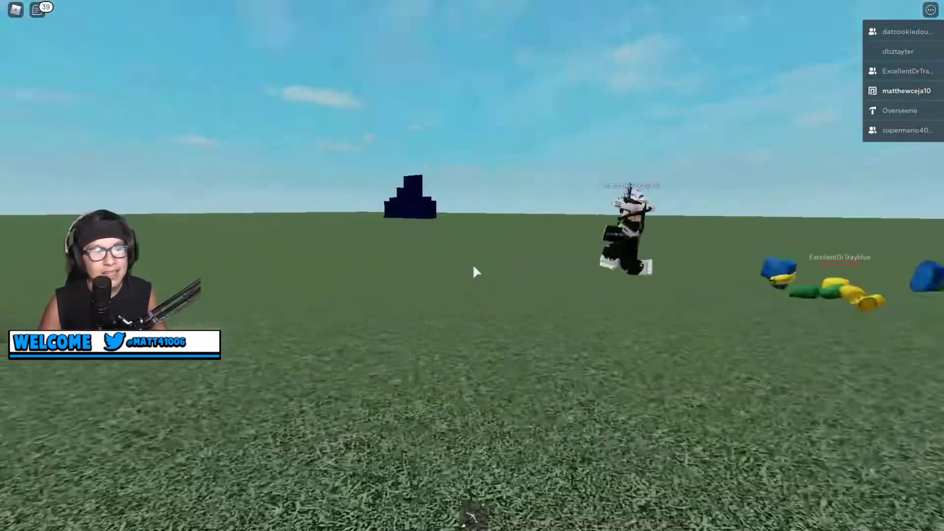
{"action": "key", "text": "w"}
{"action": "key", "text": "w"}
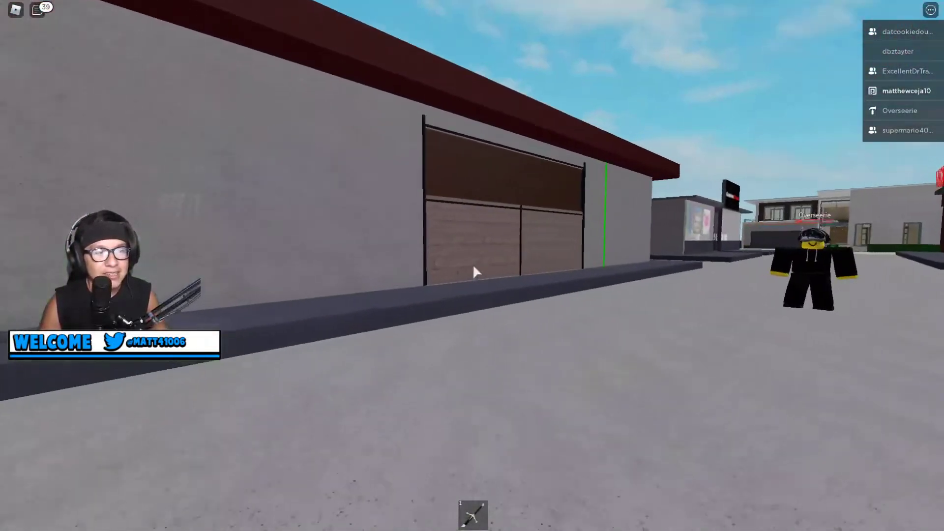
Continue along the sidewalk past the GameStop storefront toward the modern house
{"action": "key", "text": "w"}
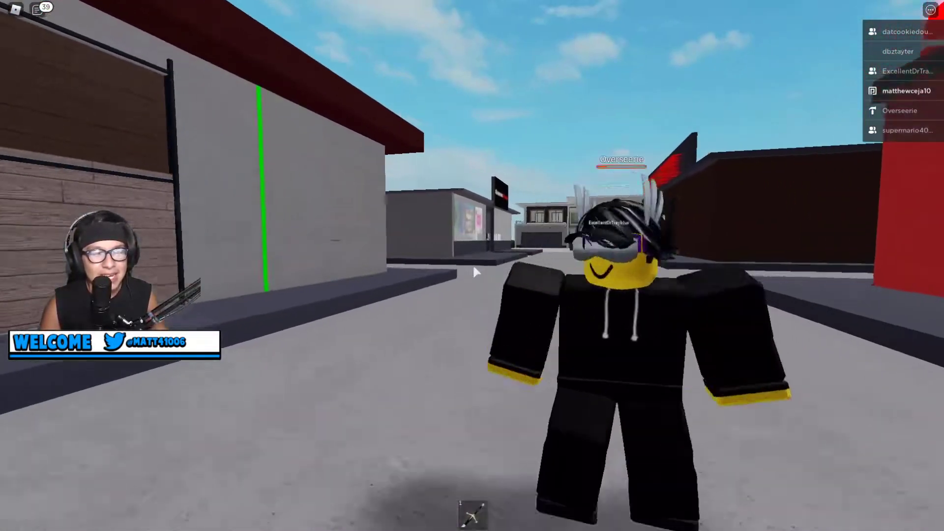
{"action": "key", "text": "w"}
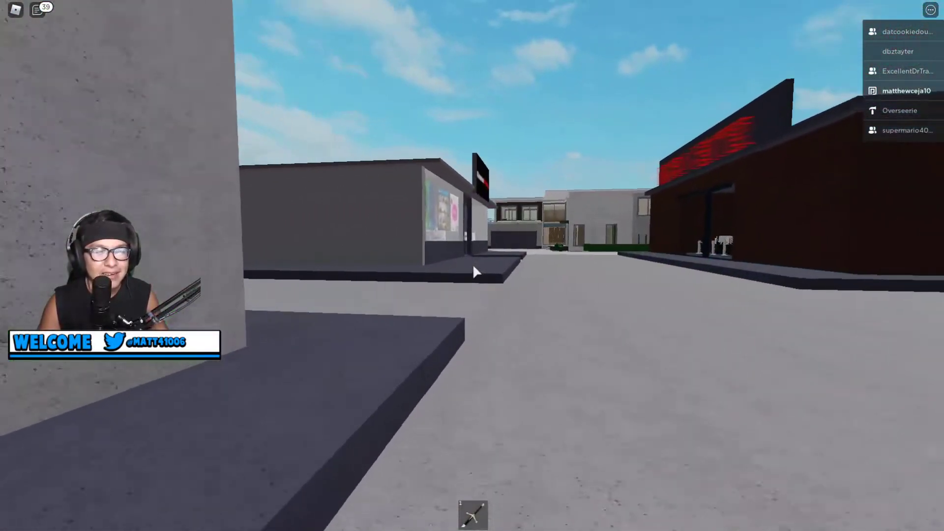
{"action": "key", "text": "w"}
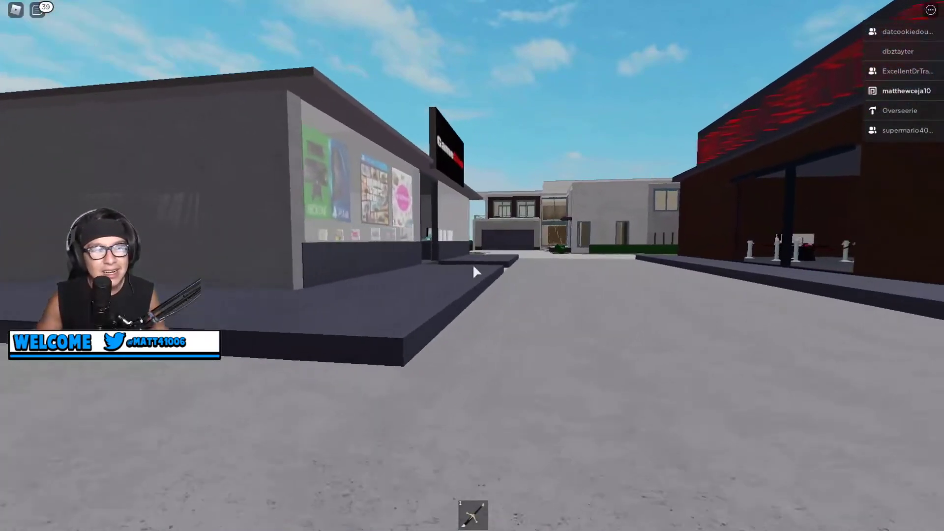
{"action": "key", "text": "w"}
{"action": "key", "text": "a"}
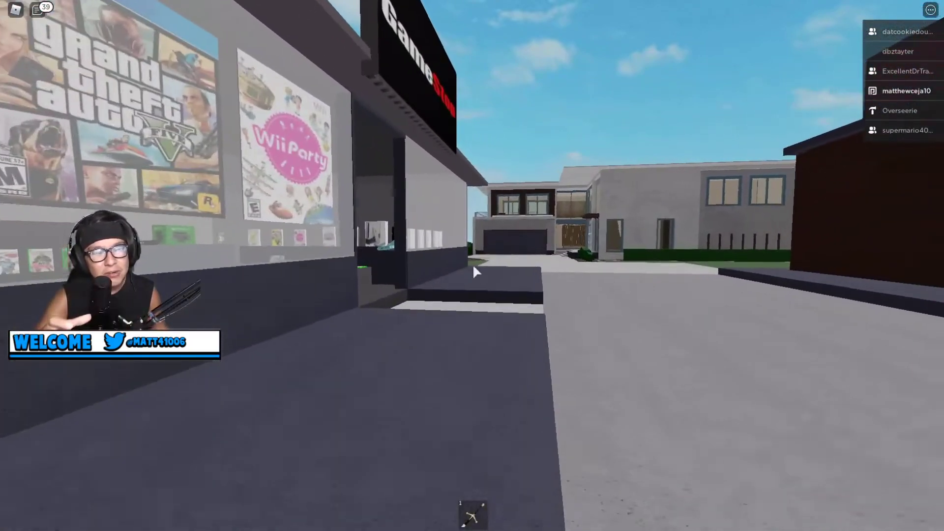
{"action": "key", "text": "w"}
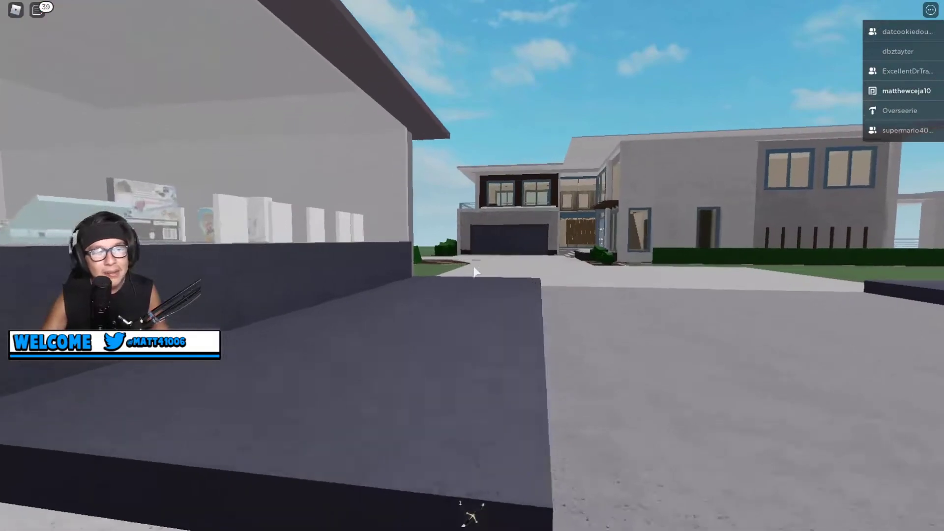
{"action": "key", "text": "w"}
{"action": "key", "text": "w"}
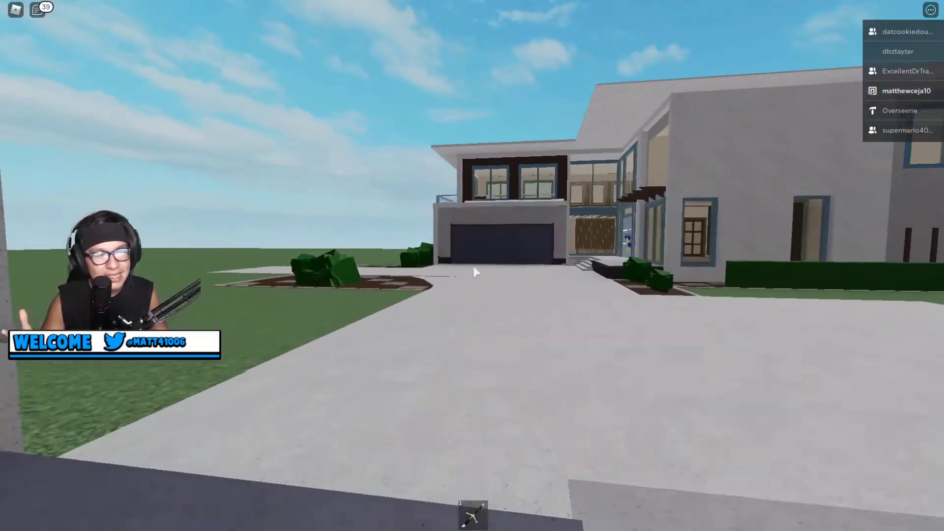
Walk up the driveway, through the bushes and garden bed, over to the brown store's window
{"action": "key", "text": "w"}
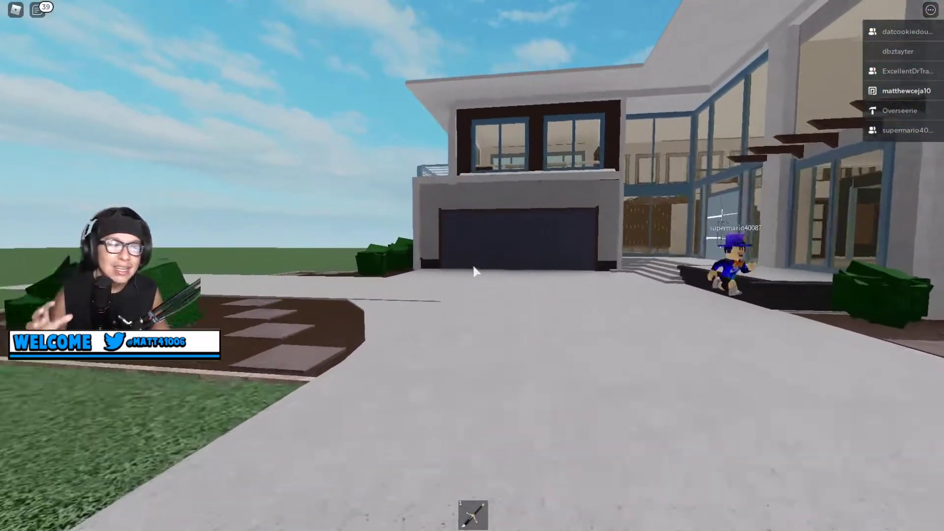
{"action": "key", "text": "w"}
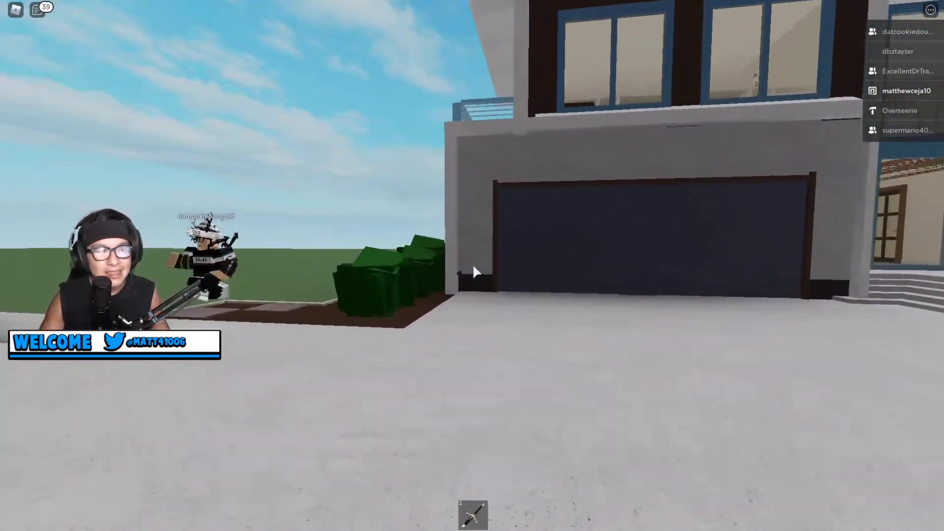
{"action": "key", "text": "w"}
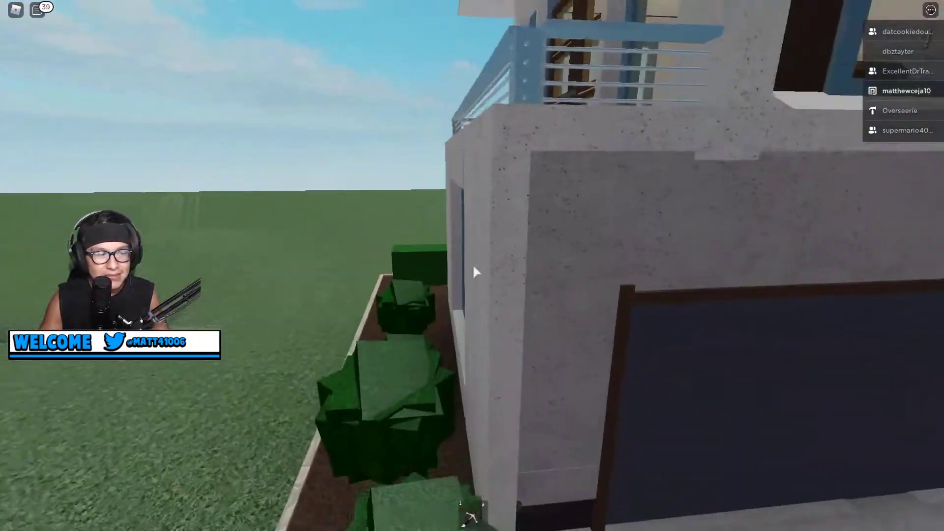
{"action": "key", "text": "w"}
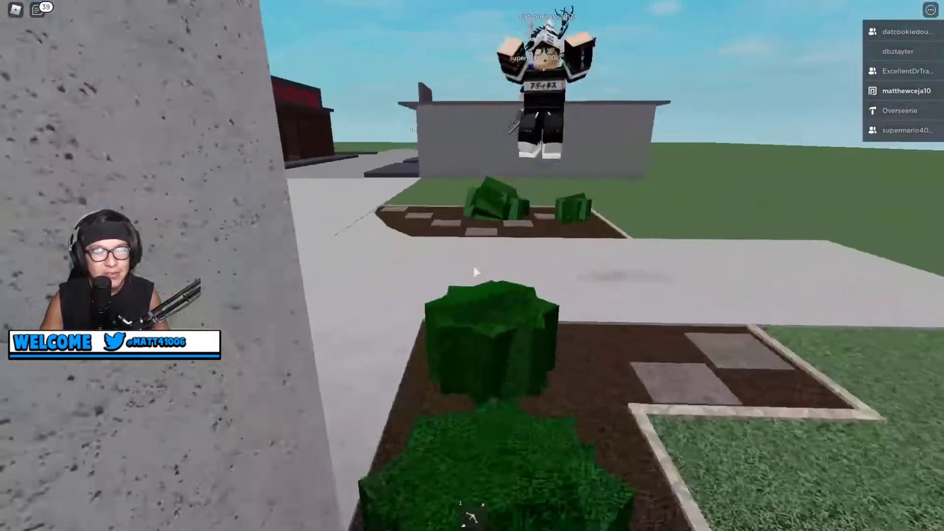
{"action": "key", "text": "w"}
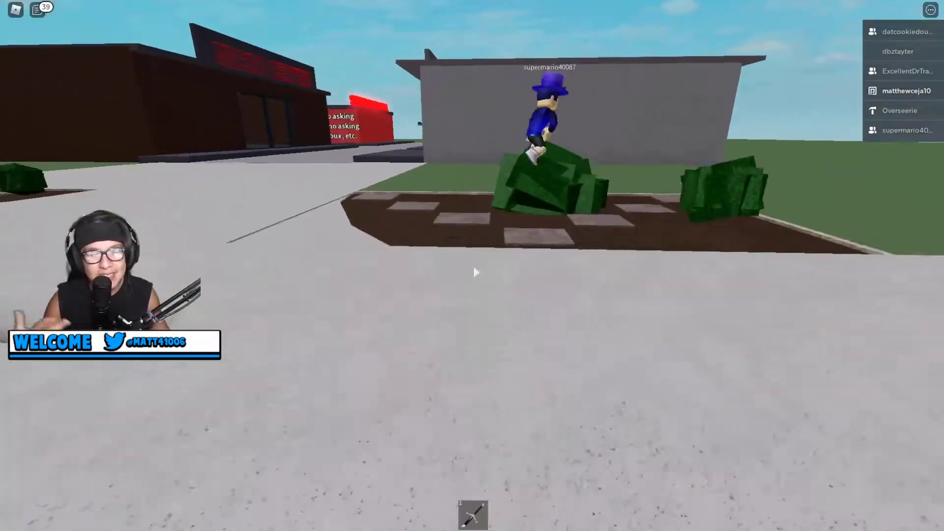
{"action": "key", "text": "w"}
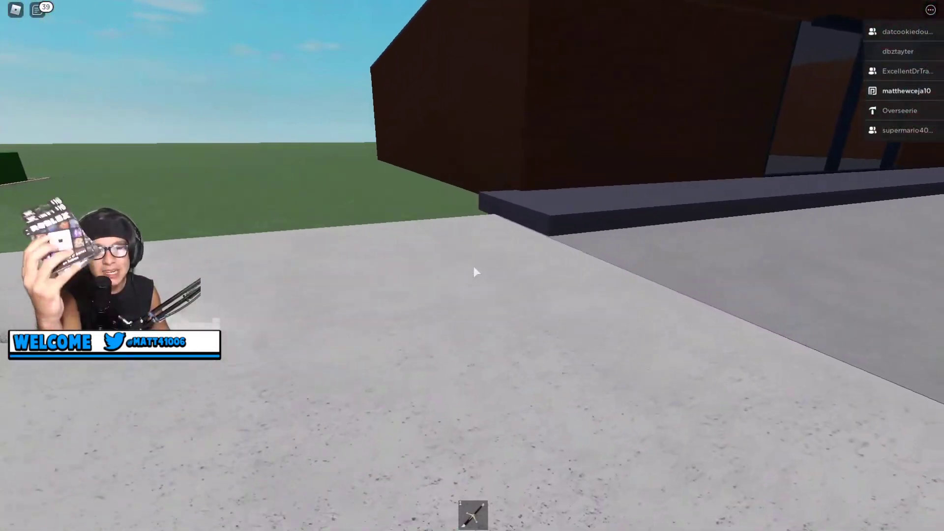
{"action": "key", "text": "w"}
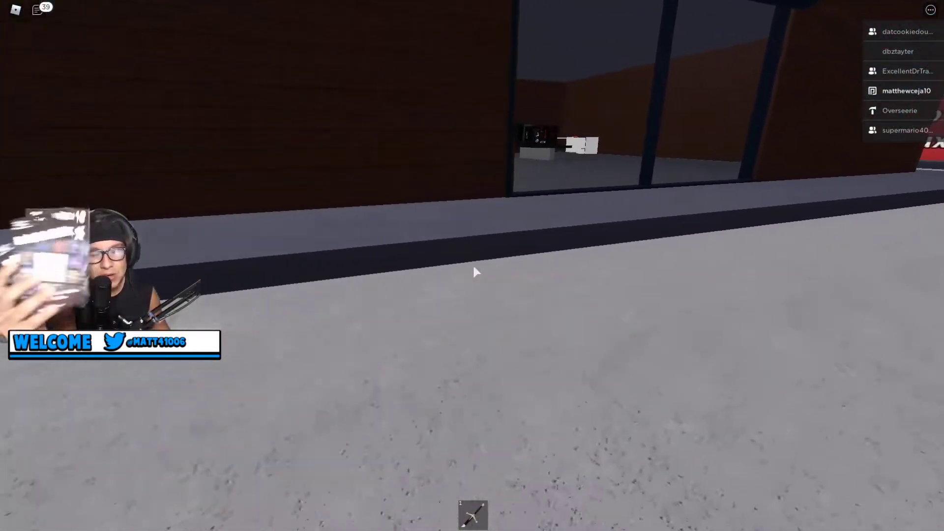
{"action": "key", "text": "w"}
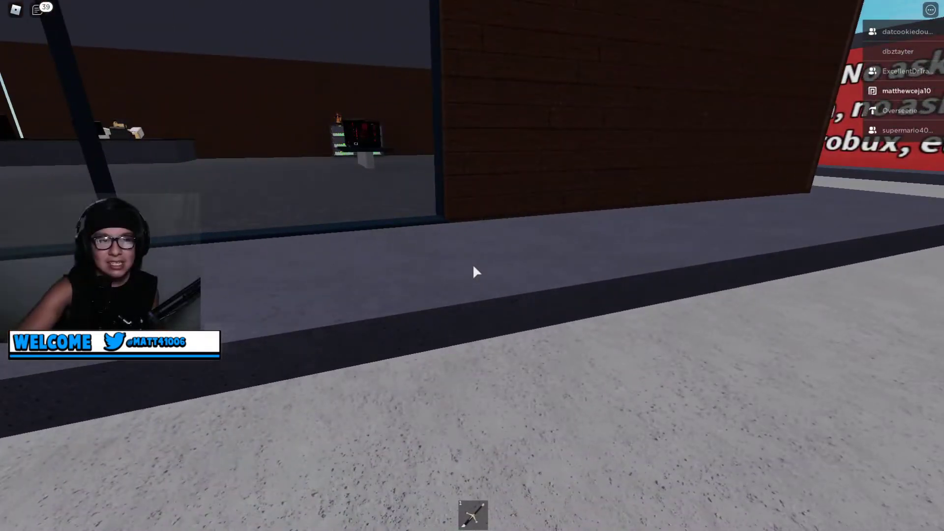
Turn toward the rules sign and run along the path toward the statue
{"action": "key", "text": "Right"}
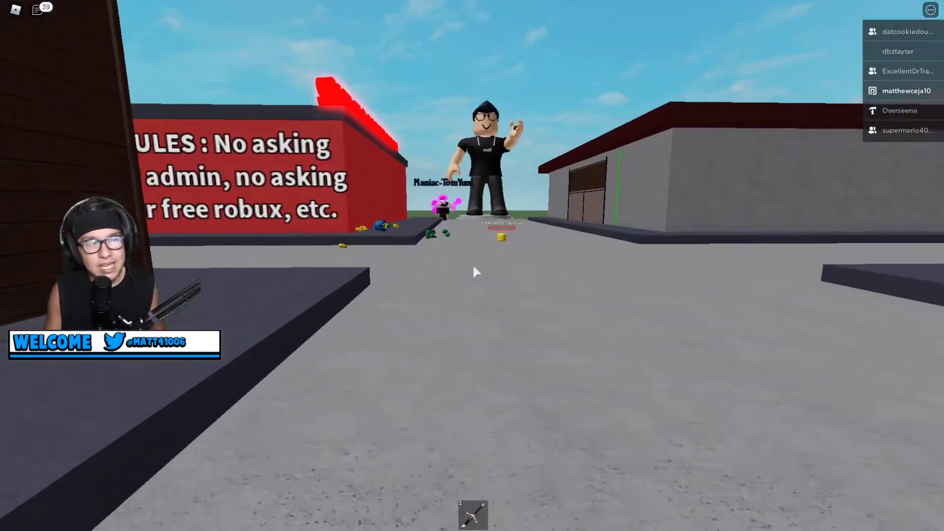
{"action": "scroll", "coordinate": [475, 272], "scroll_direction": "down", "scroll_amount": 3}
{"action": "key", "text": "w"}
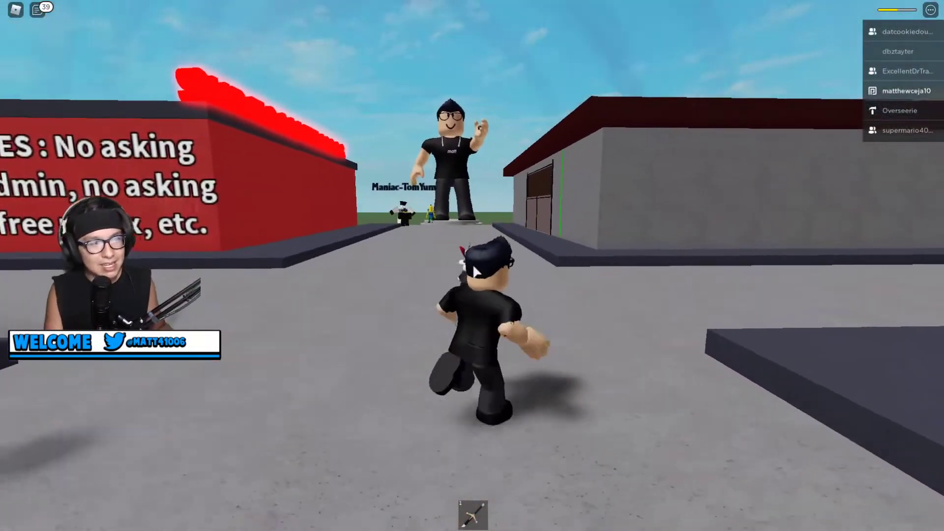
{"action": "key", "text": "w"}
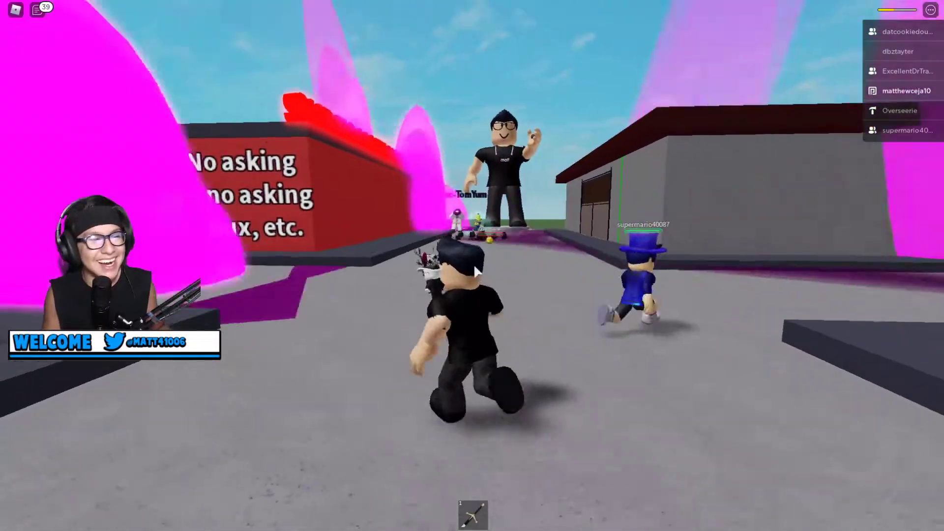
{"action": "key", "text": "w"}
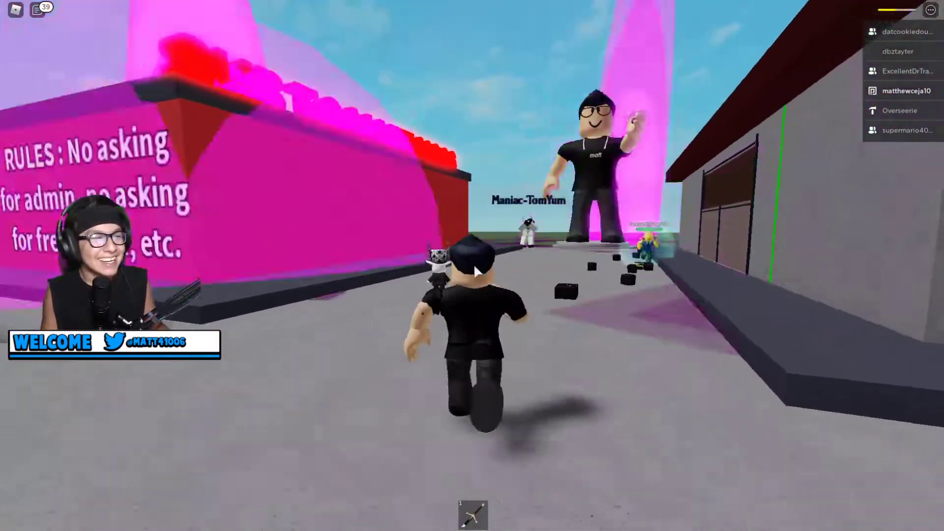
Run back and forth past the rules sign and other players, finishing toward the statue
{"action": "key", "text": "s"}
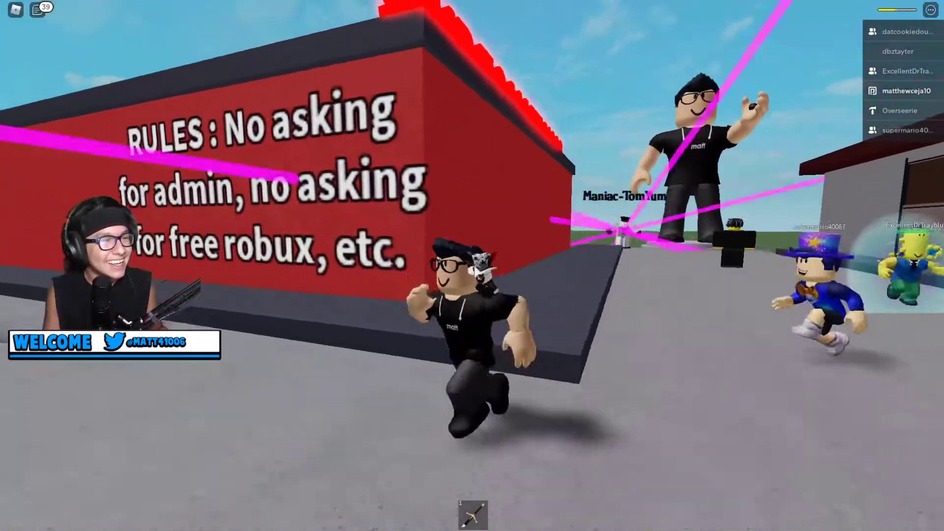
{"action": "key", "text": "s"}
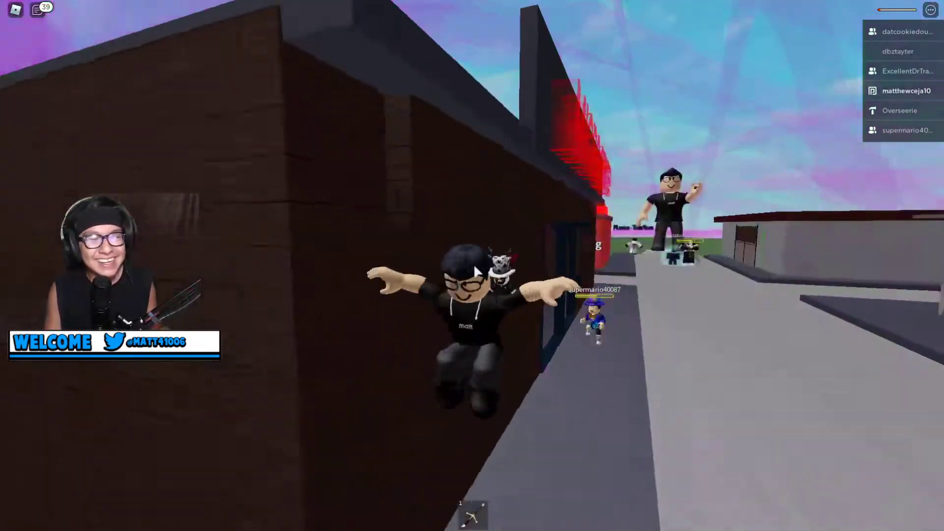
{"action": "key", "text": "w"}
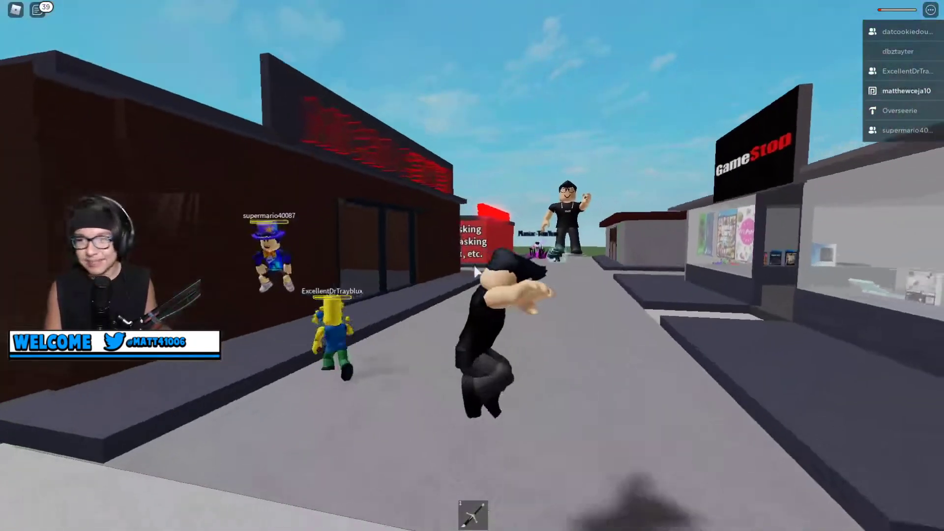
{"action": "key", "text": "s"}
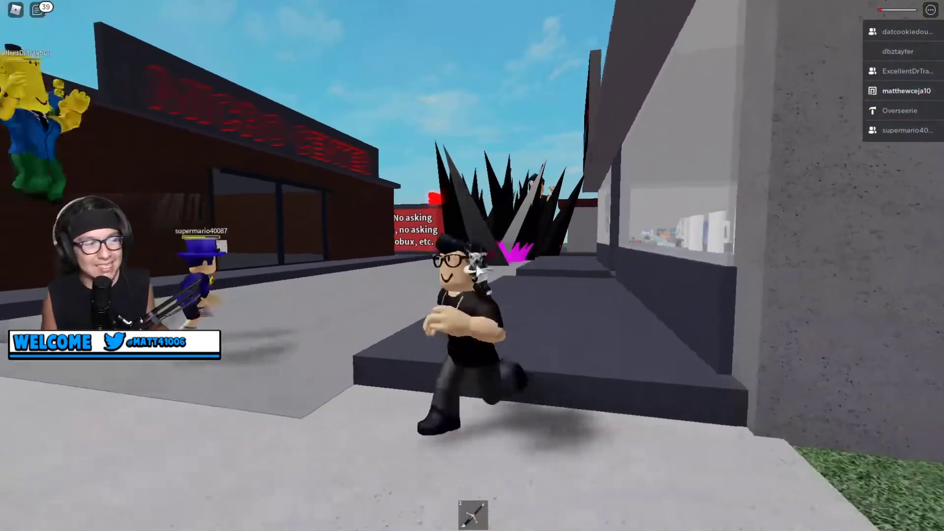
{"action": "key", "text": "w"}
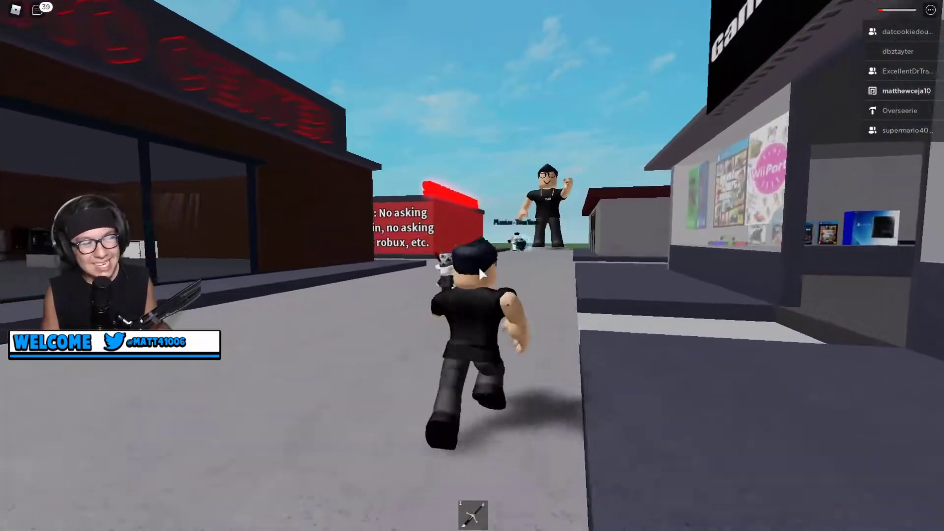